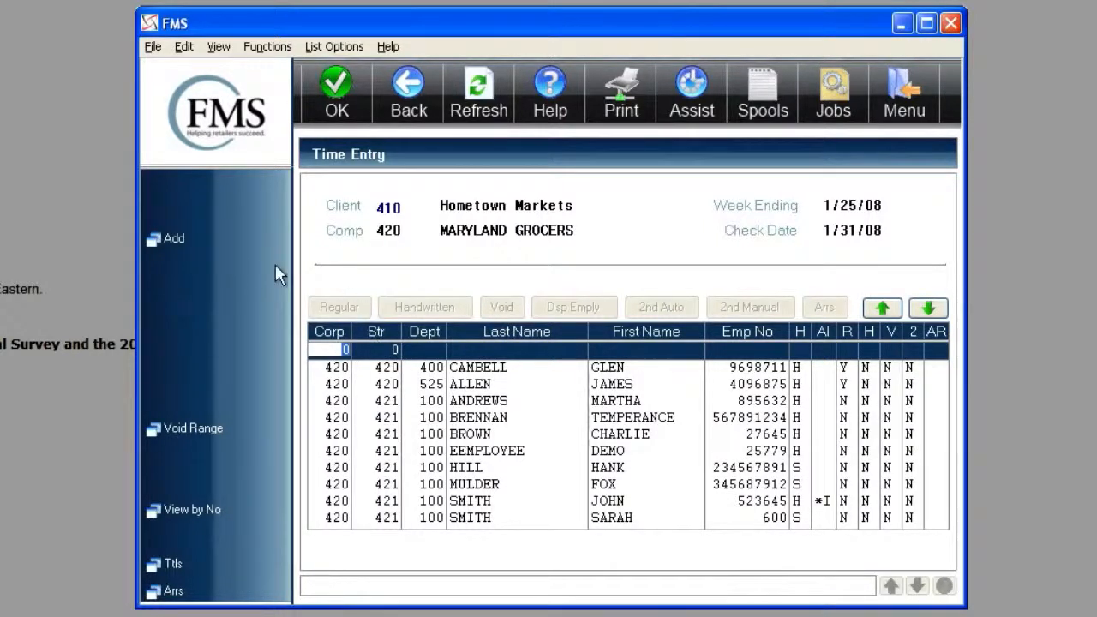
- Start adding regular time entries, positioned to corp 420 and store 421, and confirm the action
left_click(181, 248)
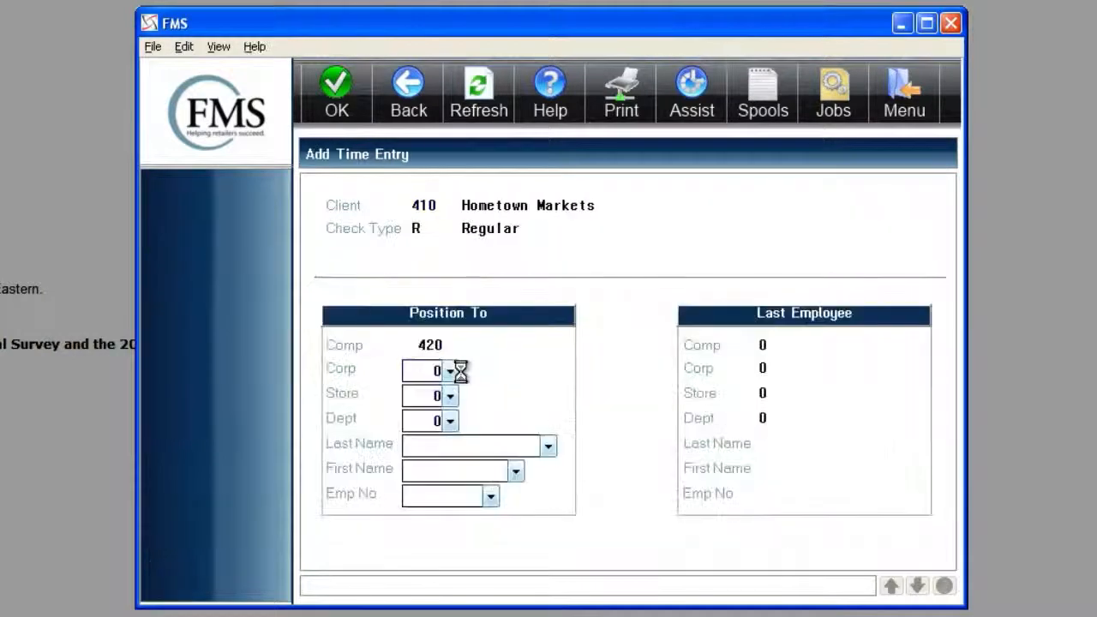
type("420")
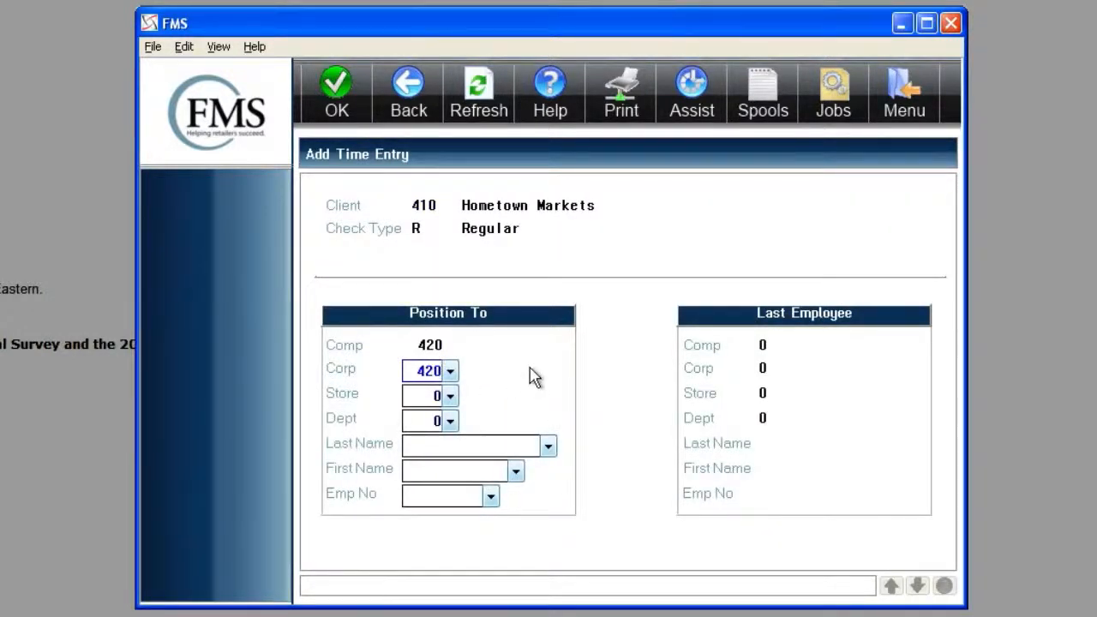
key("Tab")
type("421")
key("Return")
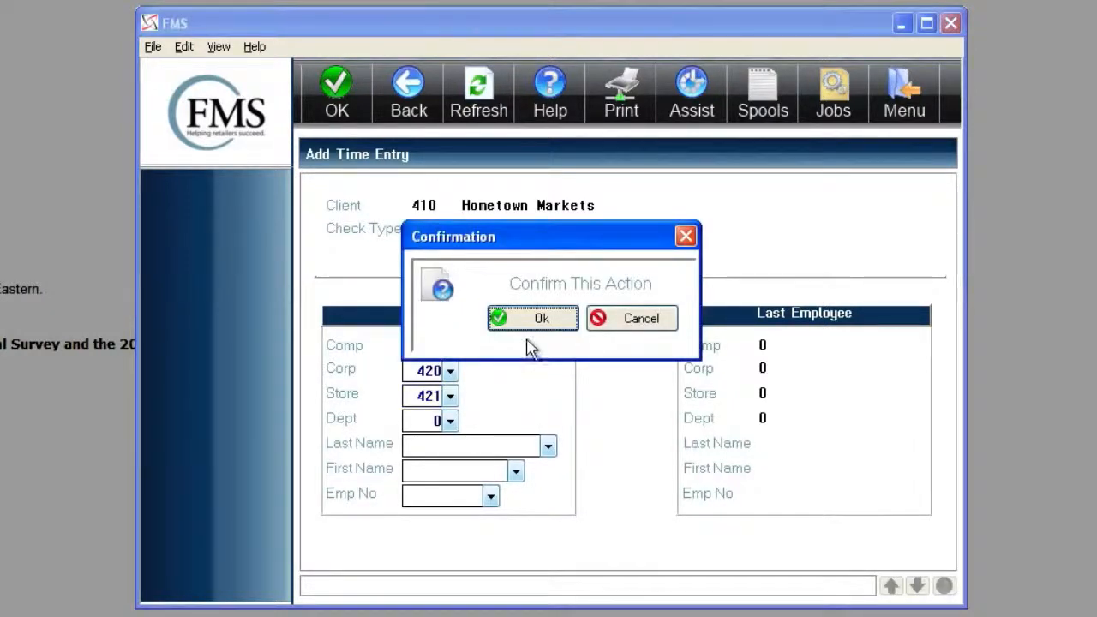
left_click(528, 326)
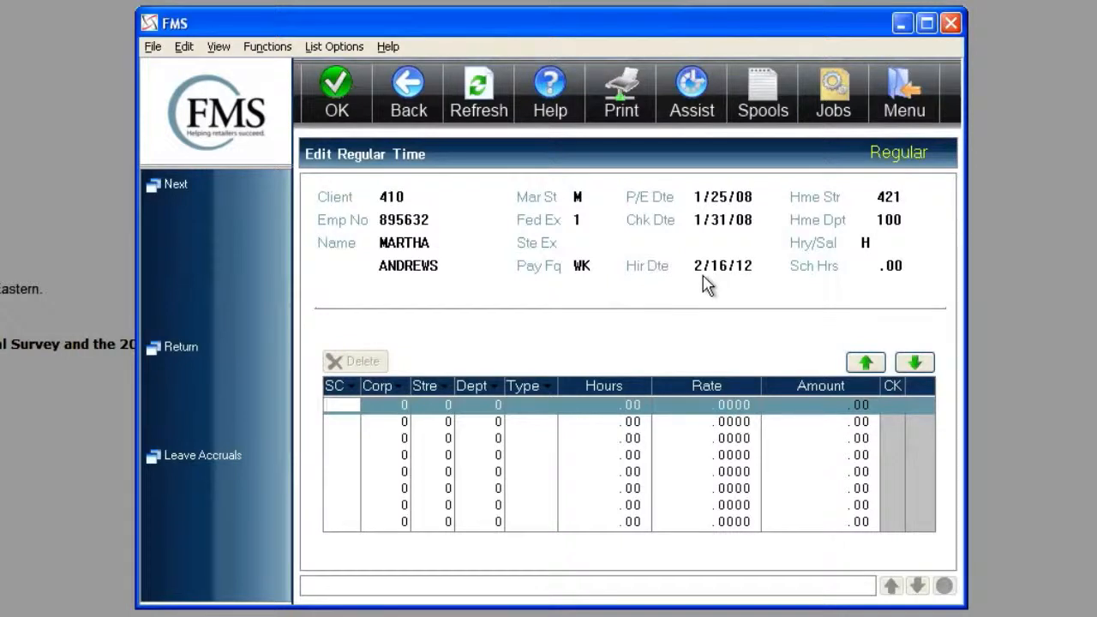
- Enter 25 regular (REG1) hours for the first employee of store 421
type("h")
key("Tab")
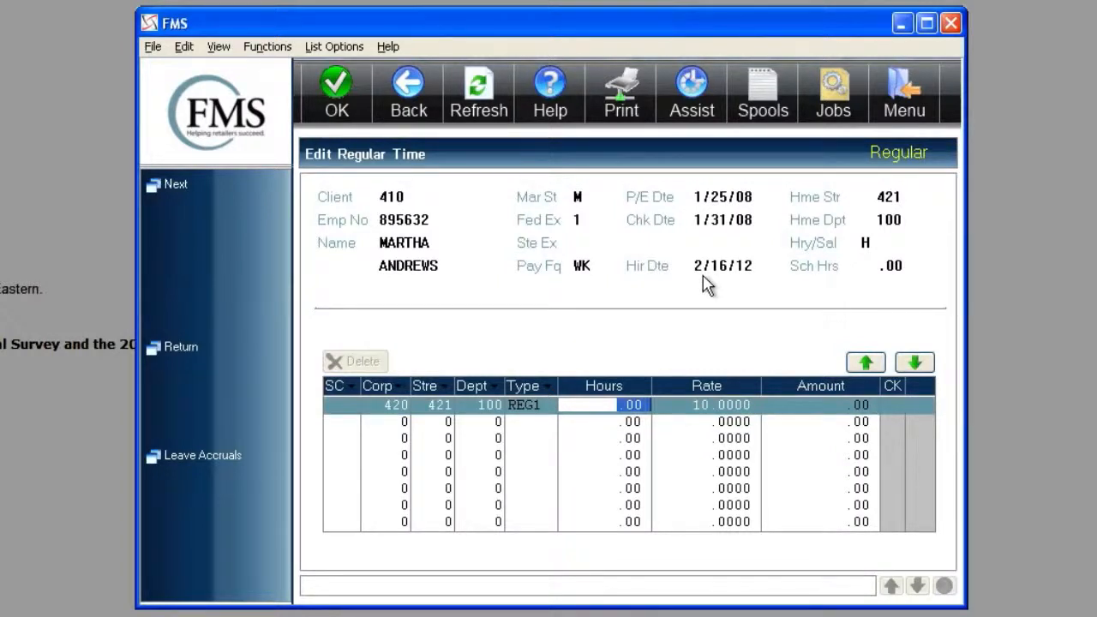
type("25")
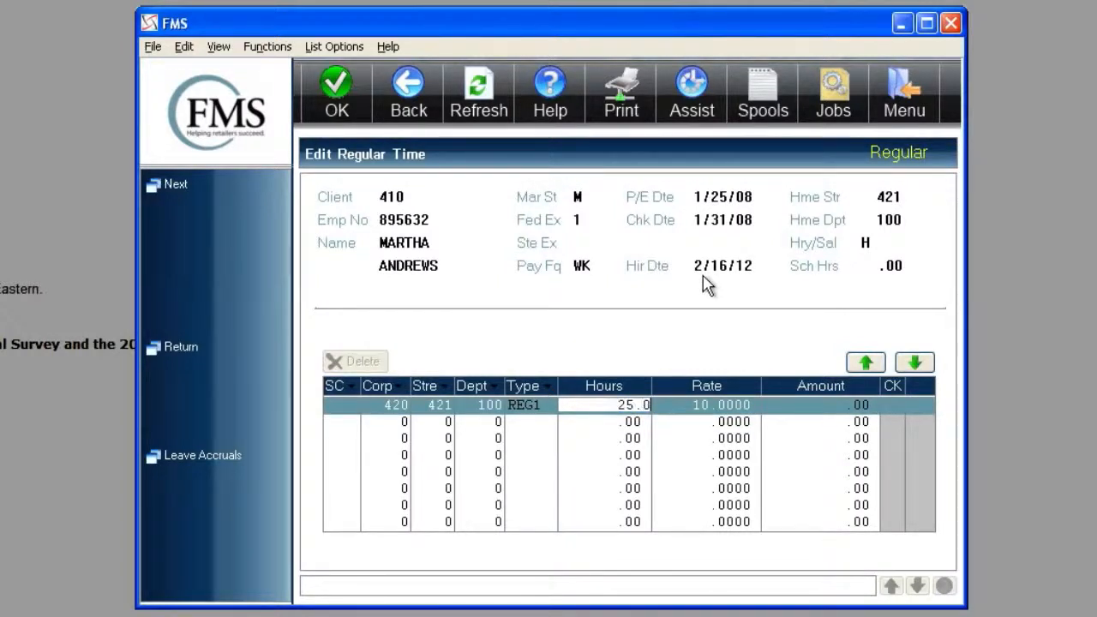
key("Return")
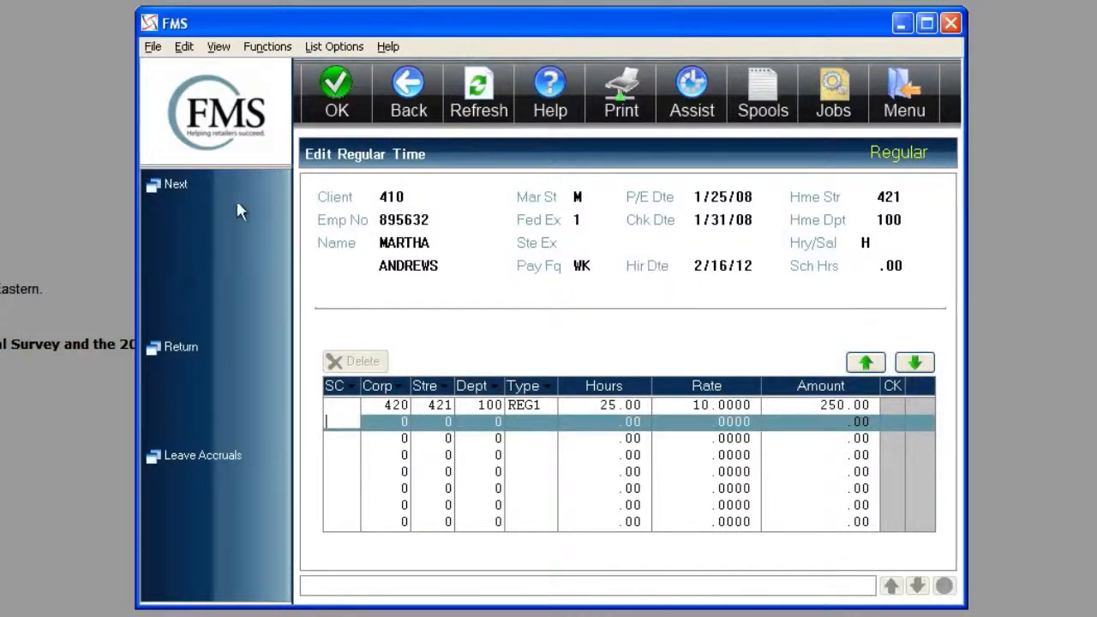
- Advance to the second employee and enter 32 regular (REG1) hours
left_click(179, 193)
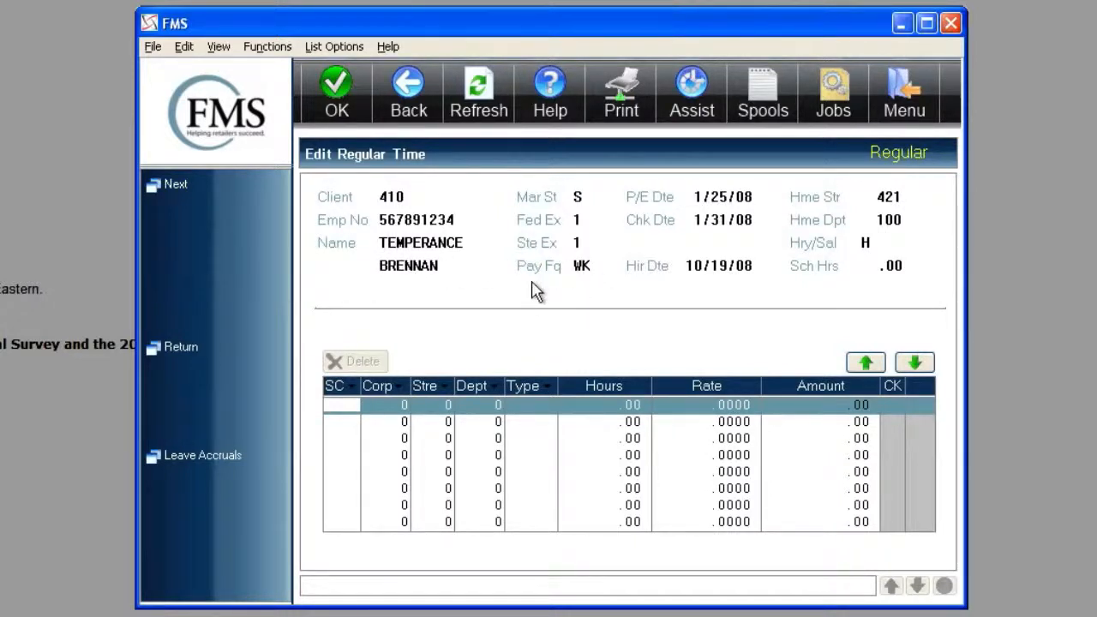
key("Tab")
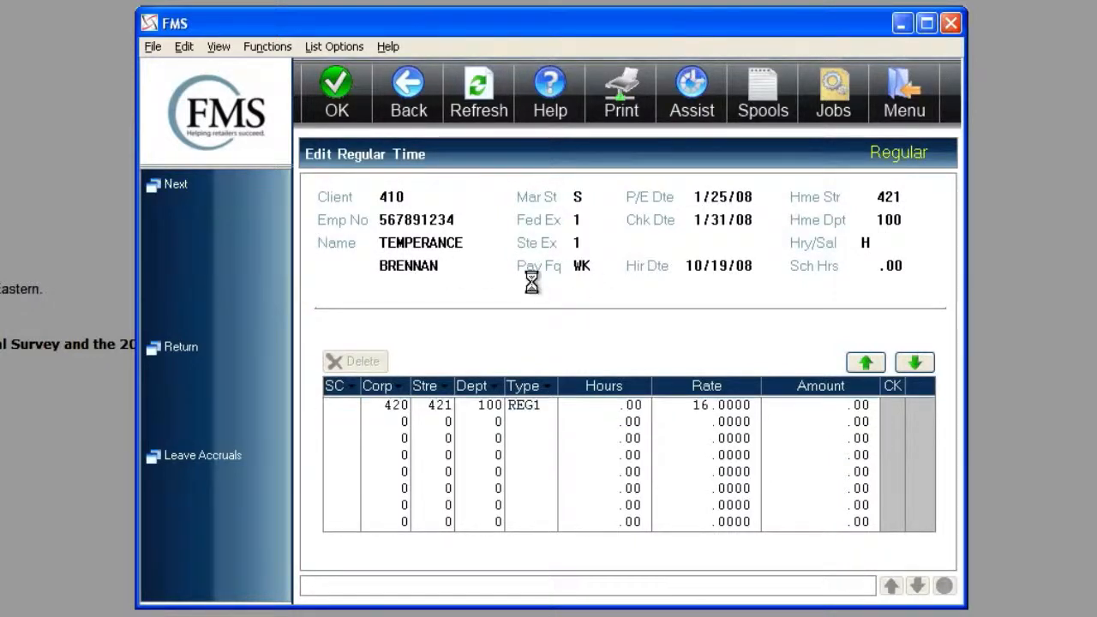
type("32")
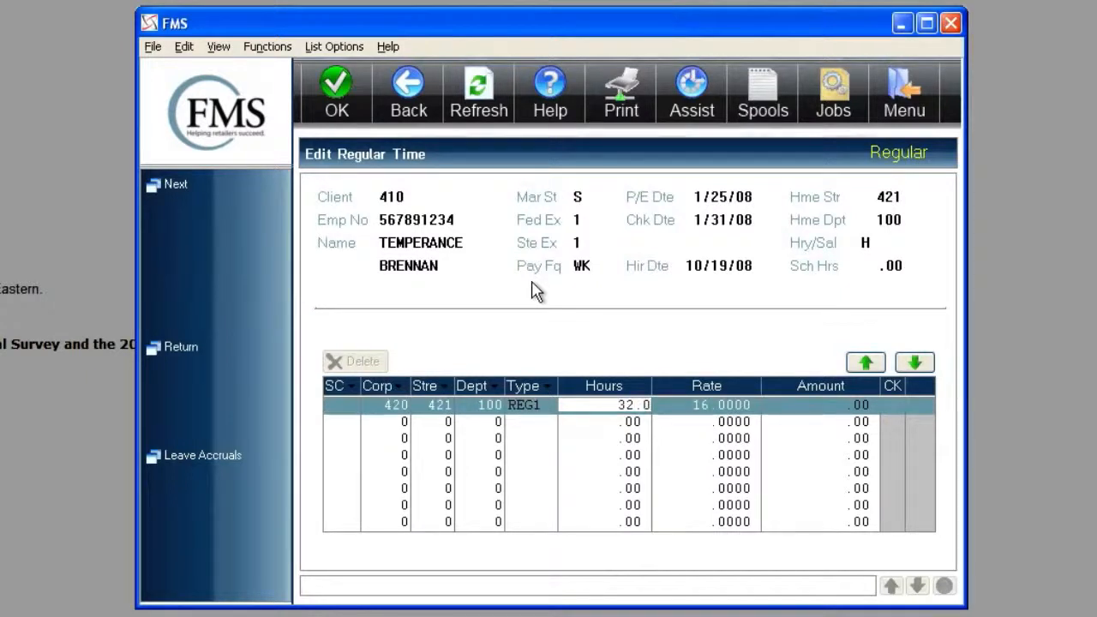
key("Return")
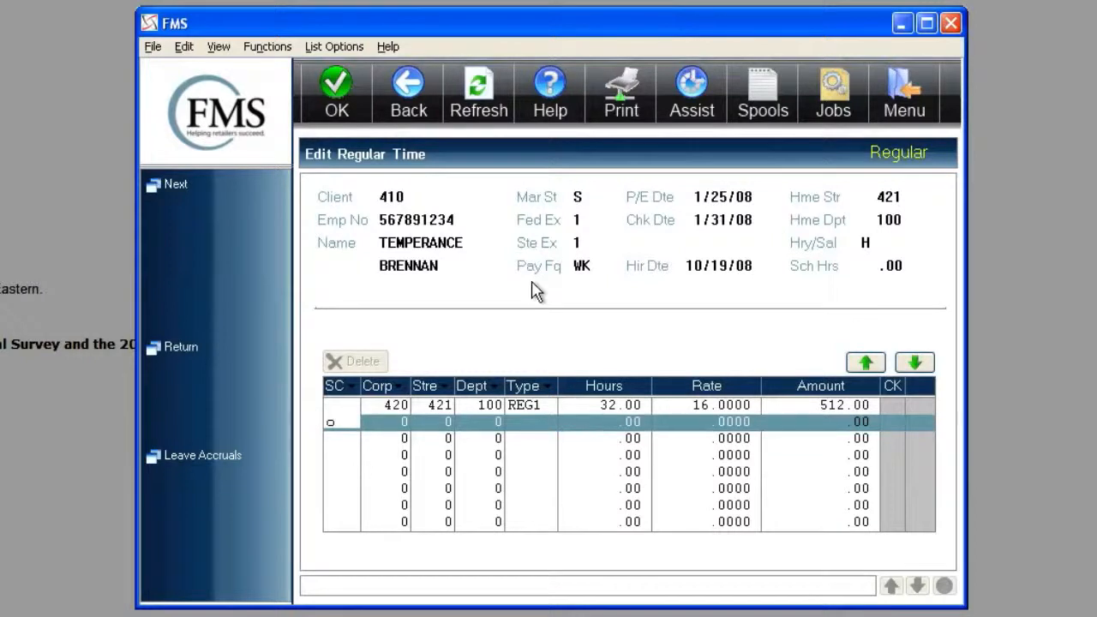
- Add an overtime line with shortcut code O and 8 hours for the same employee
type("o")
key("Return")
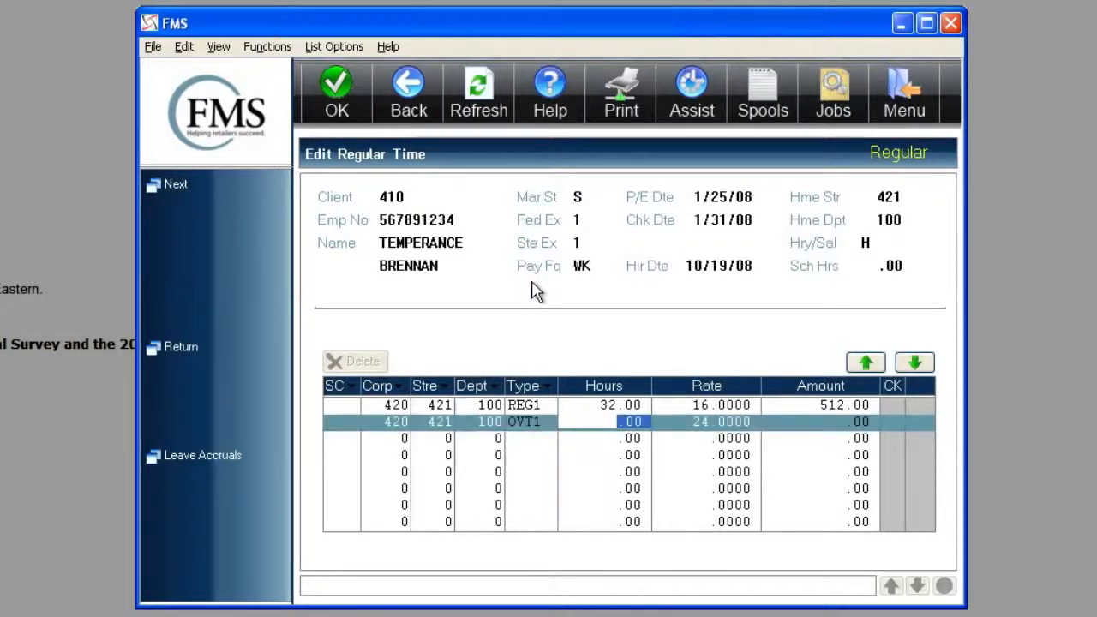
type("8.00")
key("Return")
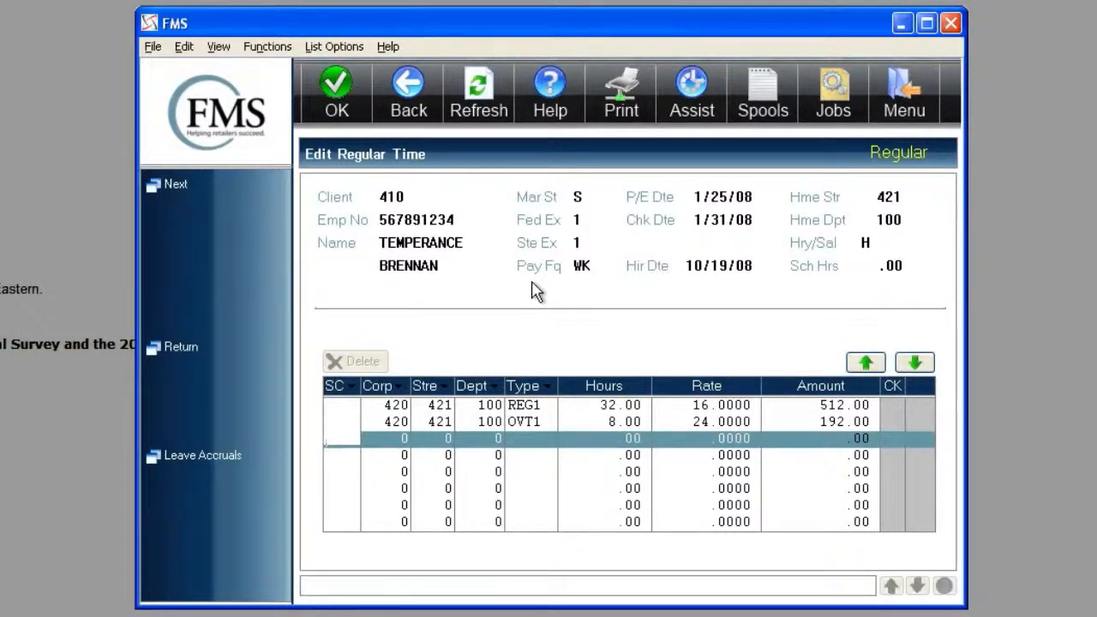
- Advance to the third employee and enter 32 vacation hours with shortcut code V
key("Return")
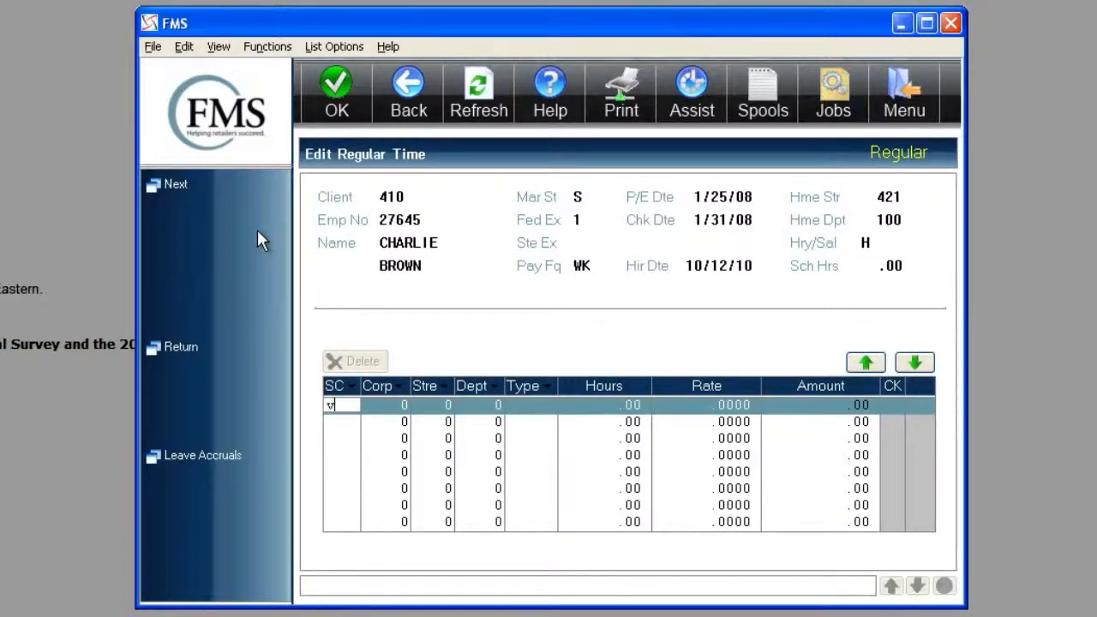
key("Return")
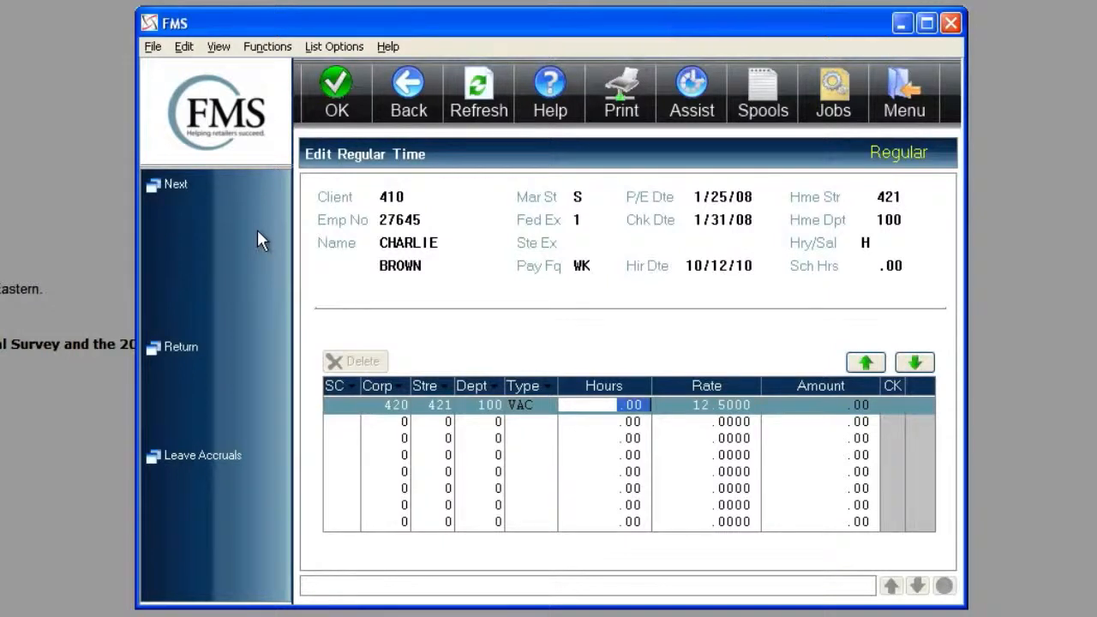
type("32")
key("Return")
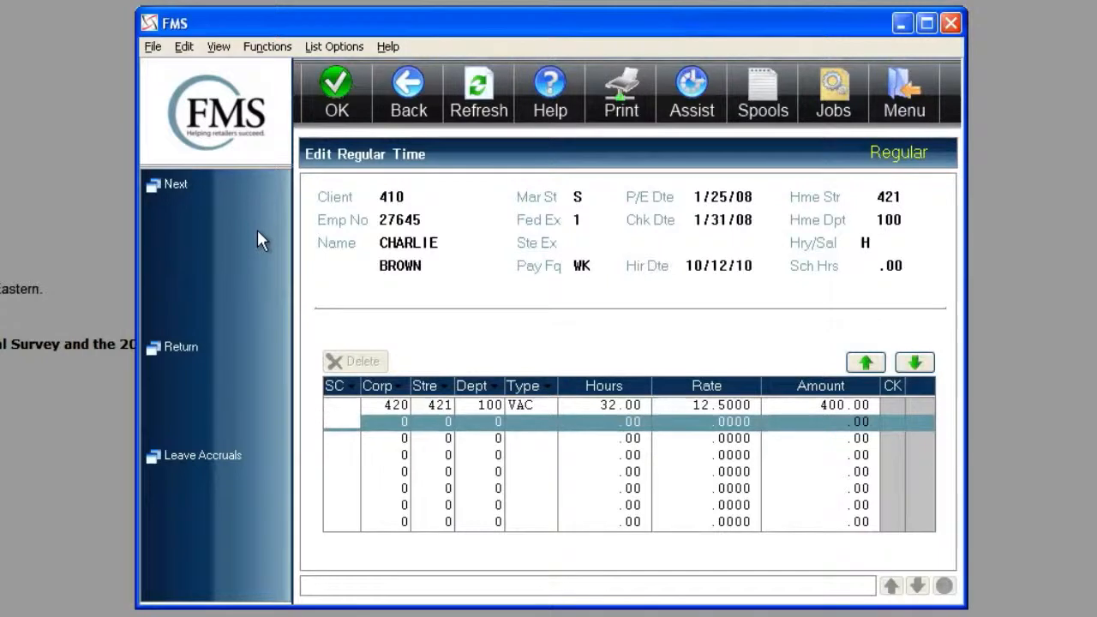
- Advance to the demo employee and enter 20 regular hours with shortcut code R
left_click(175, 185)
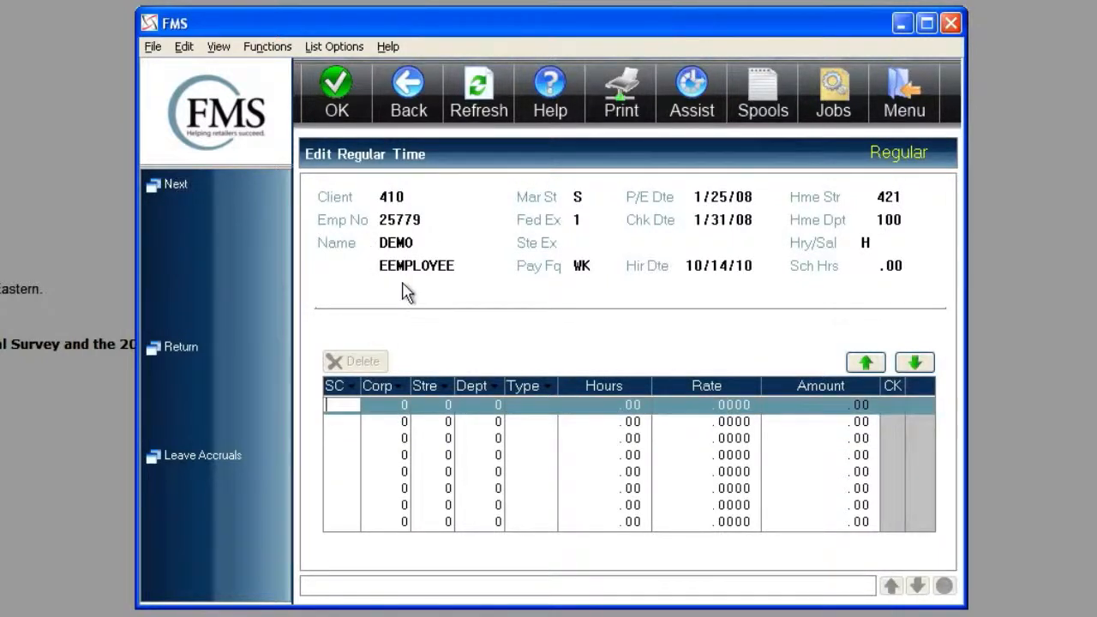
type("R")
key("Return")
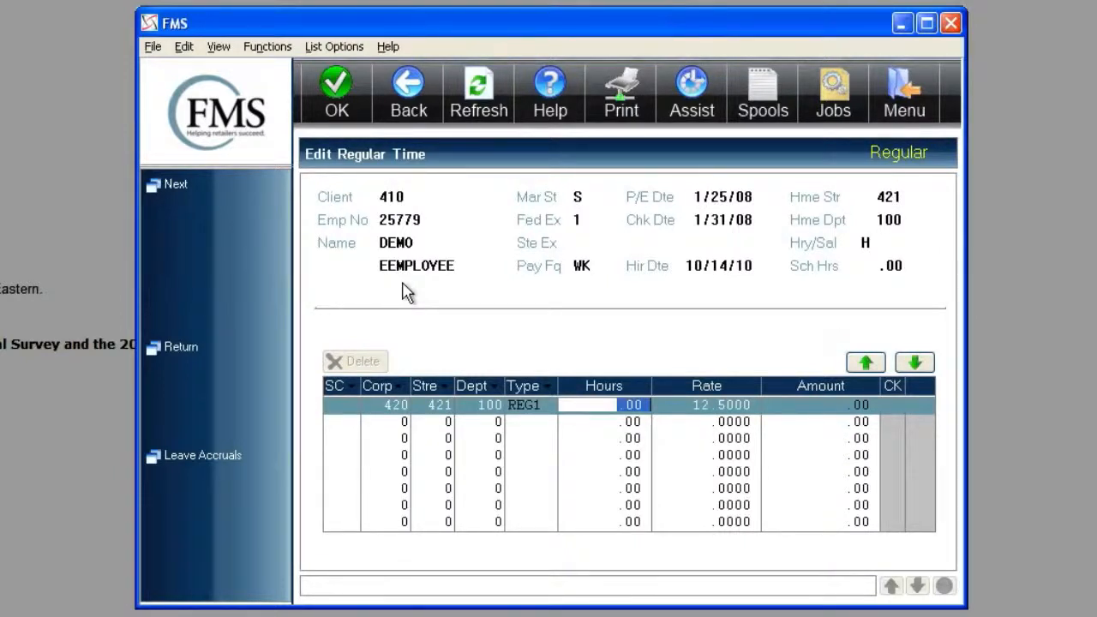
type("20.")
key("Return")
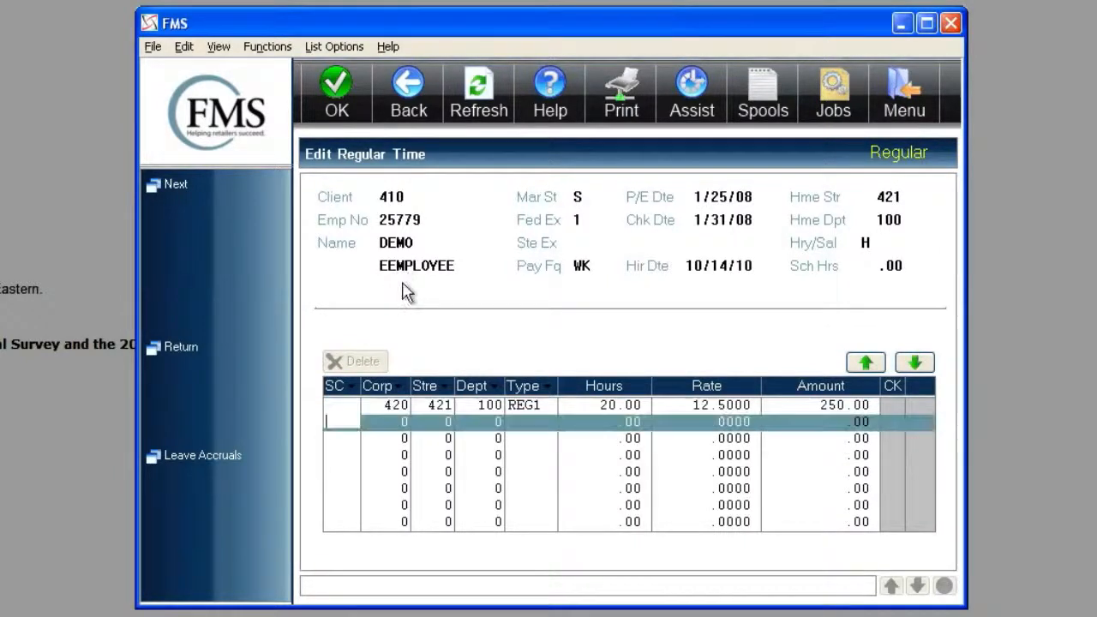
- Add 2 overtime hours with code O and 8 vacation hours with code V for the demo employee
type("O")
key("Return")
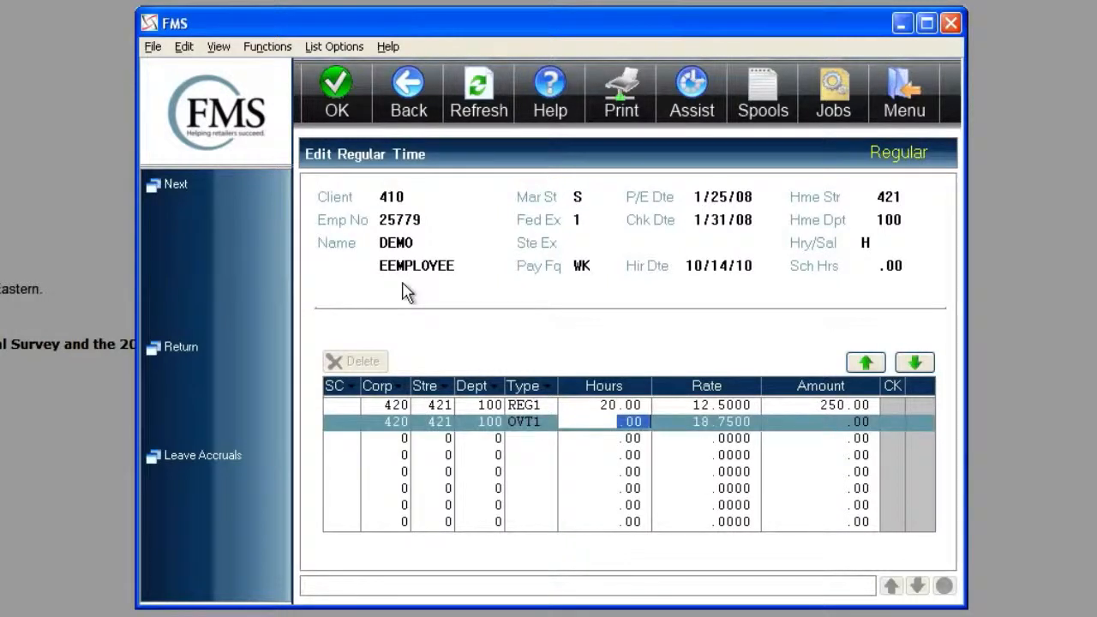
type("2.00")
key("Return")
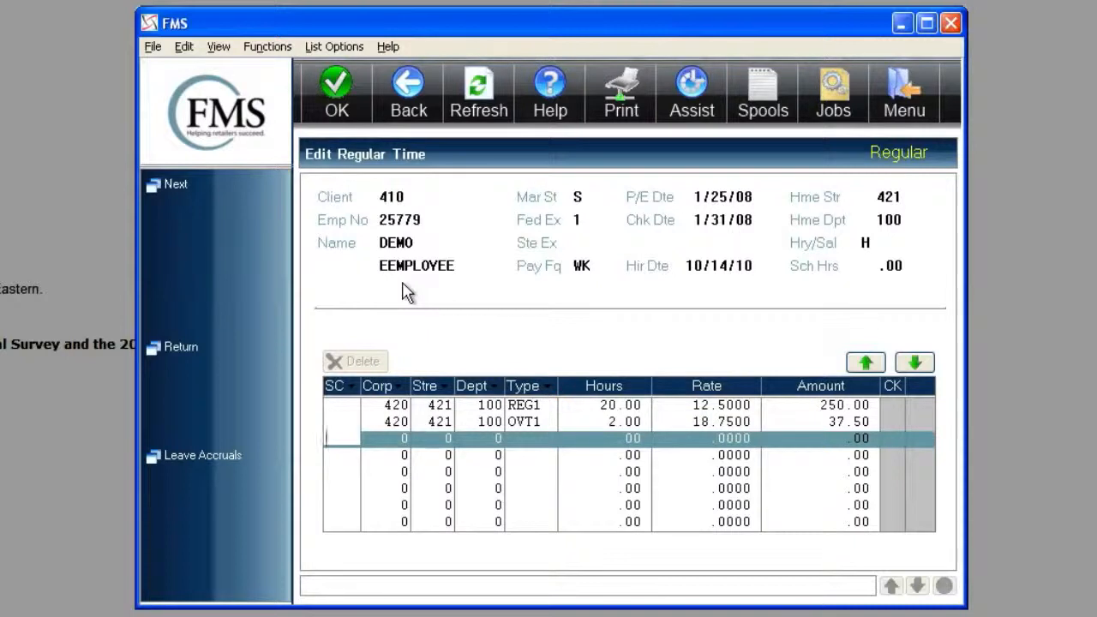
type("v")
key("Return")
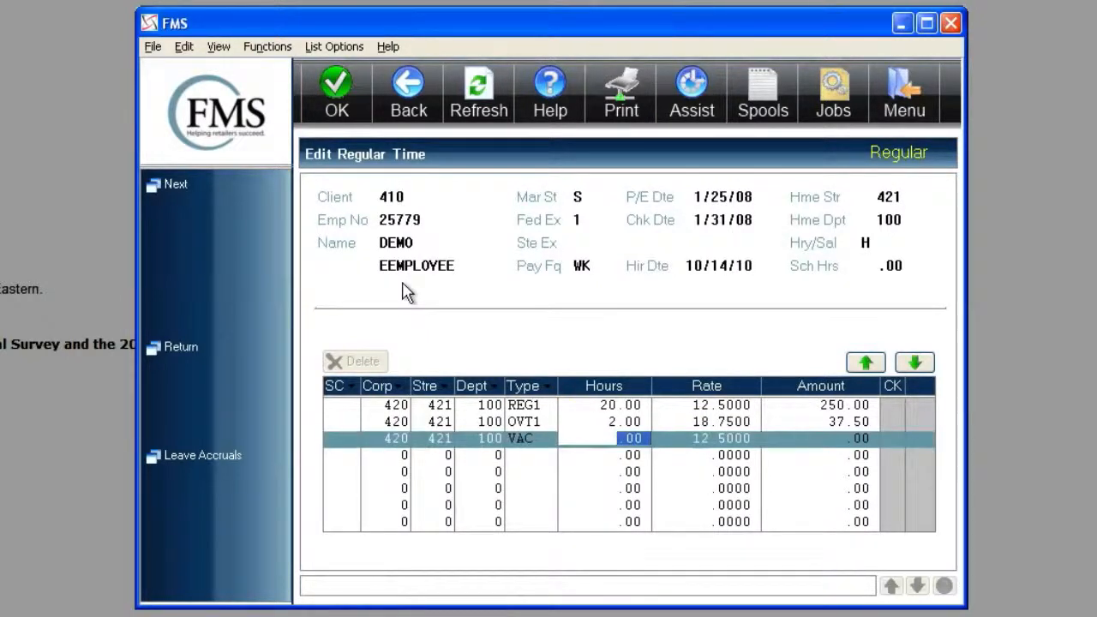
type("8")
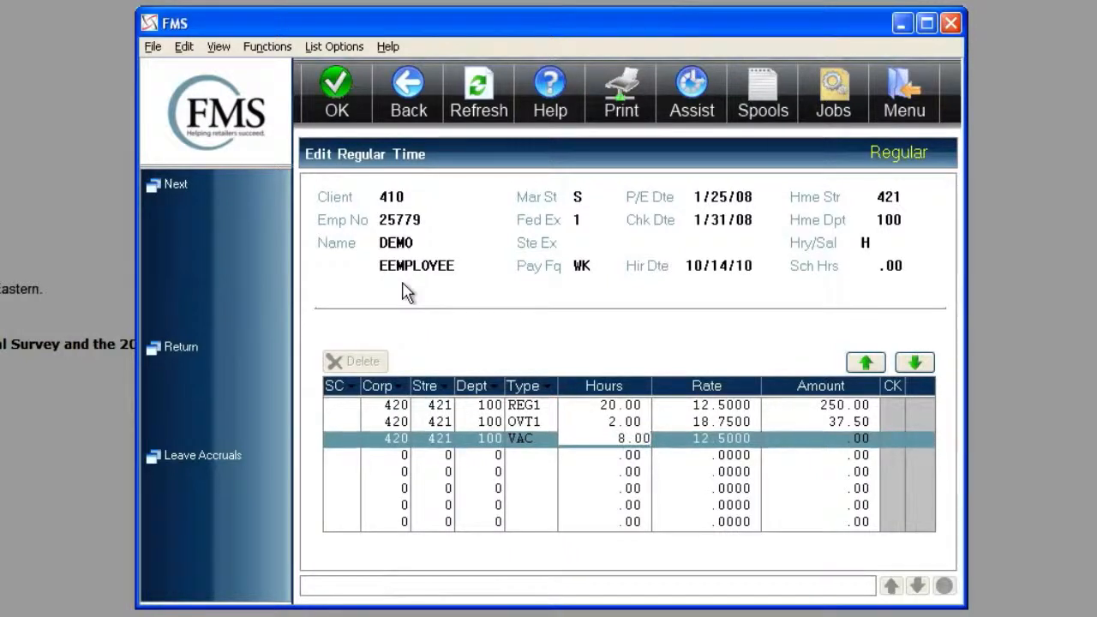
key("Return")
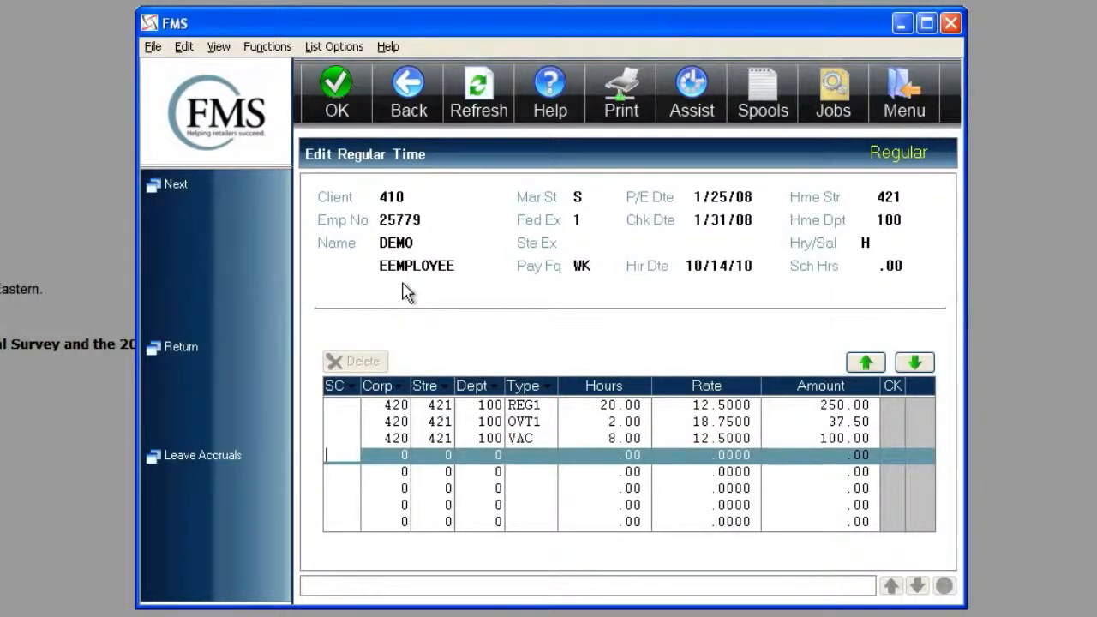
- Record regular salary pay with shortcut code S for each of the next three salaried employees
key("Return")
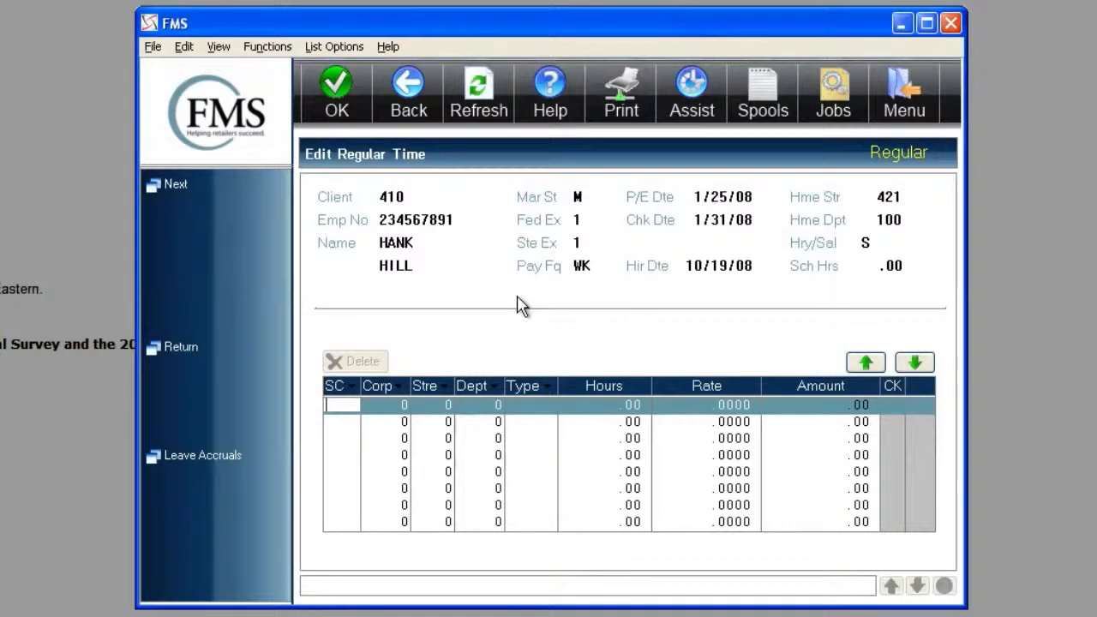
type("s")
key("Return")
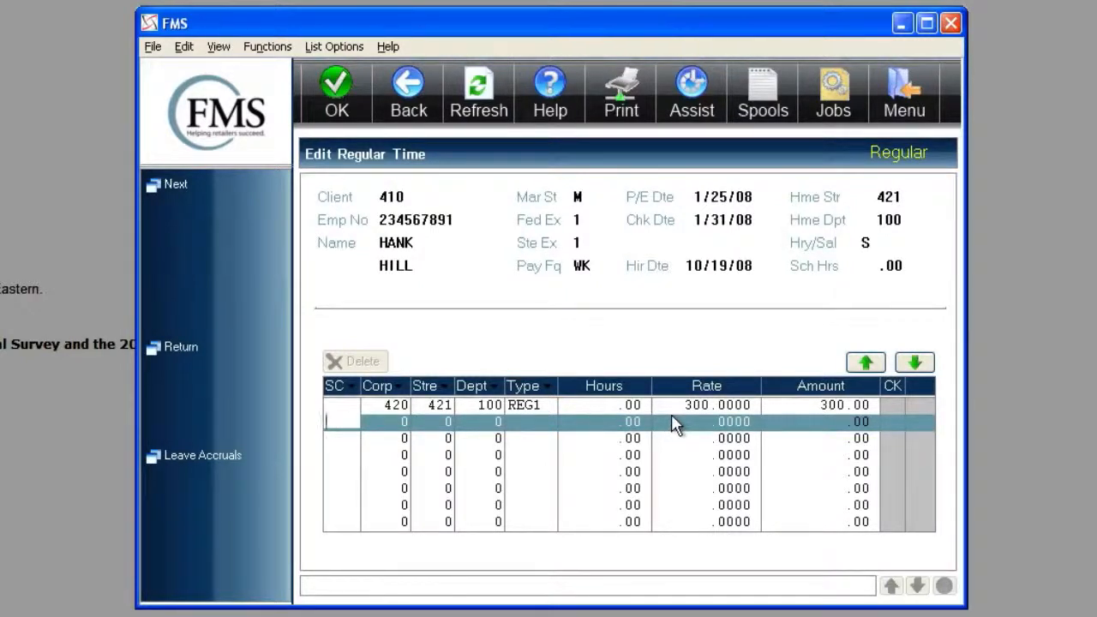
key("Return")
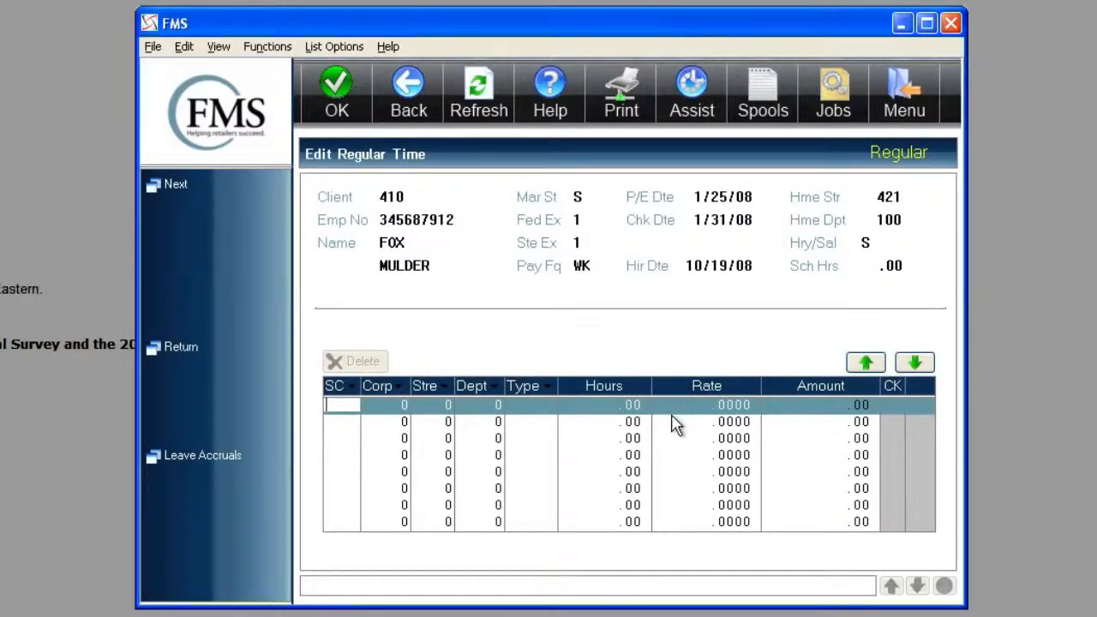
type("s")
key("Return")
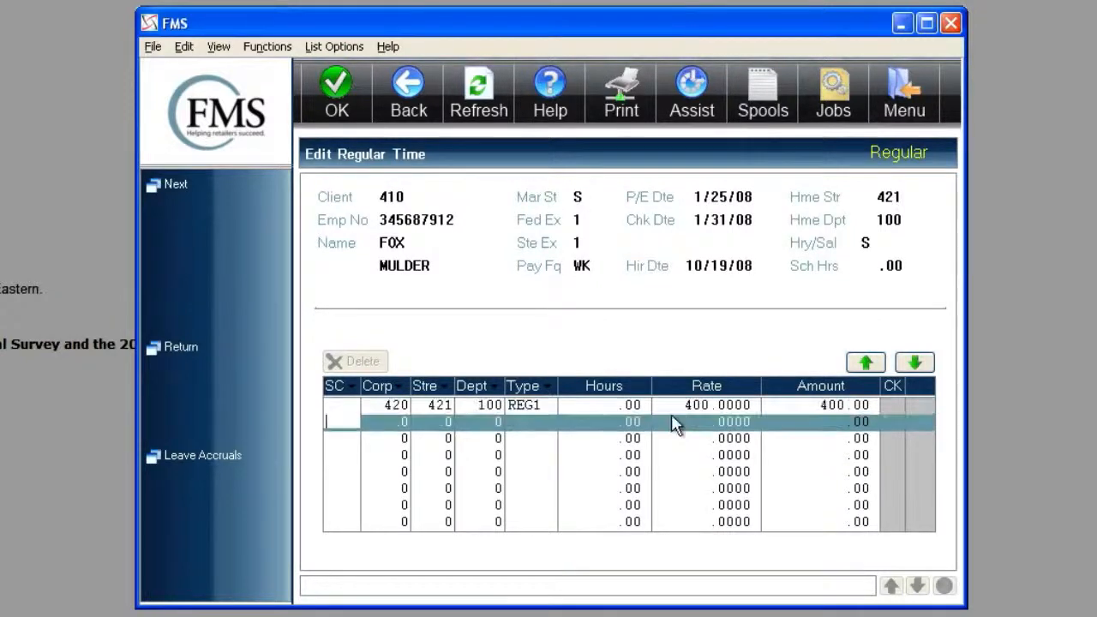
key("Return")
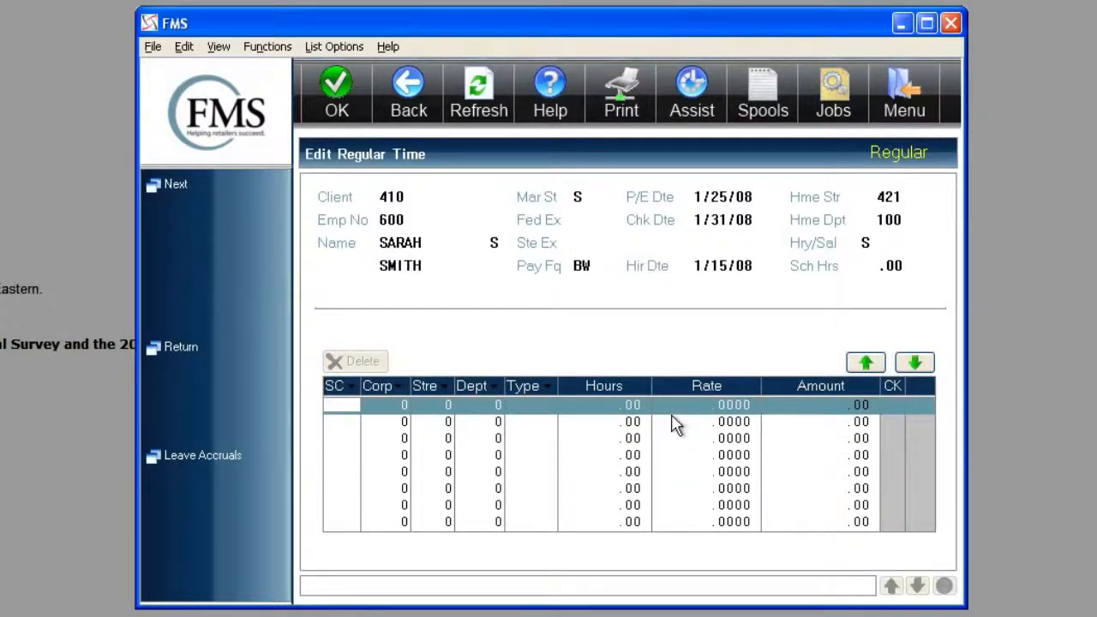
key("Return")
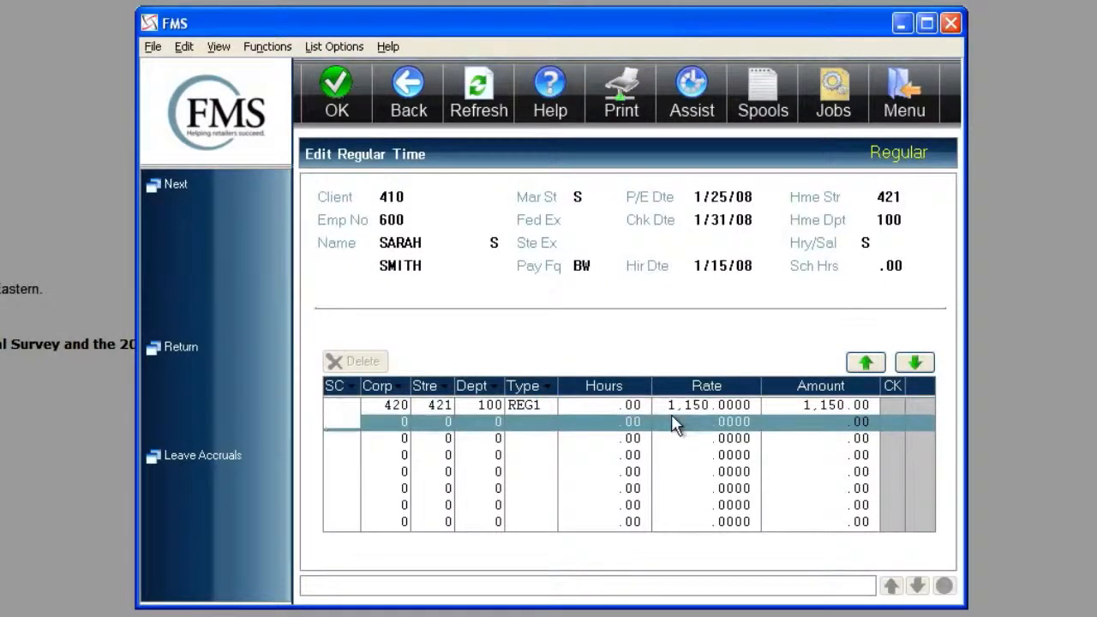
- Advance to the hourly employee in department 400 and enter 32 regular (REG1) hours
key("Return")
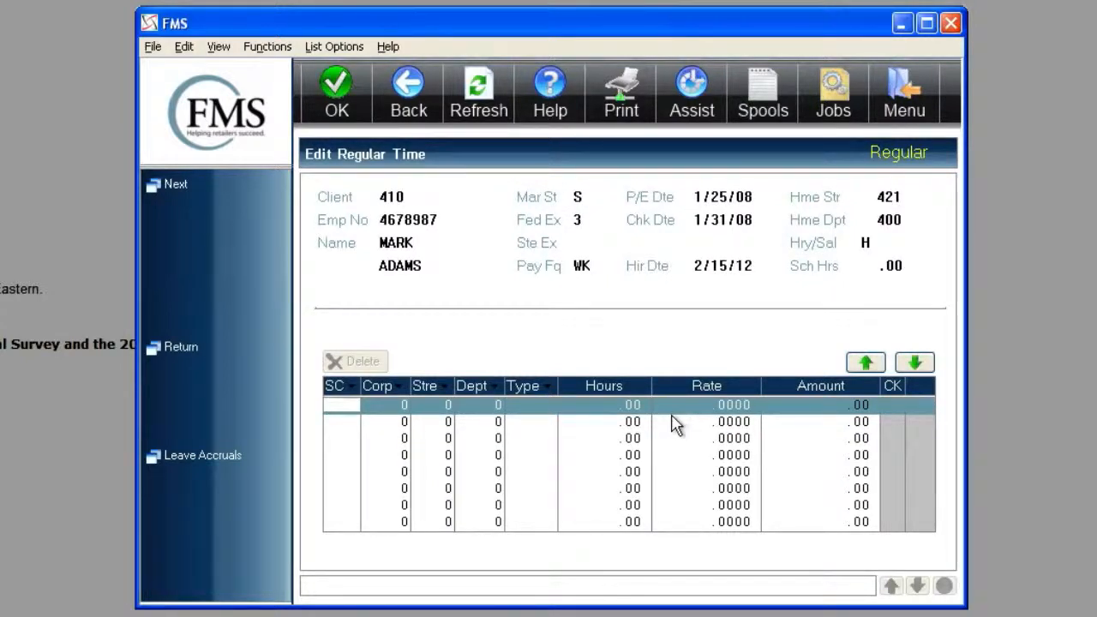
type("s")
key("Return")
type("32.")
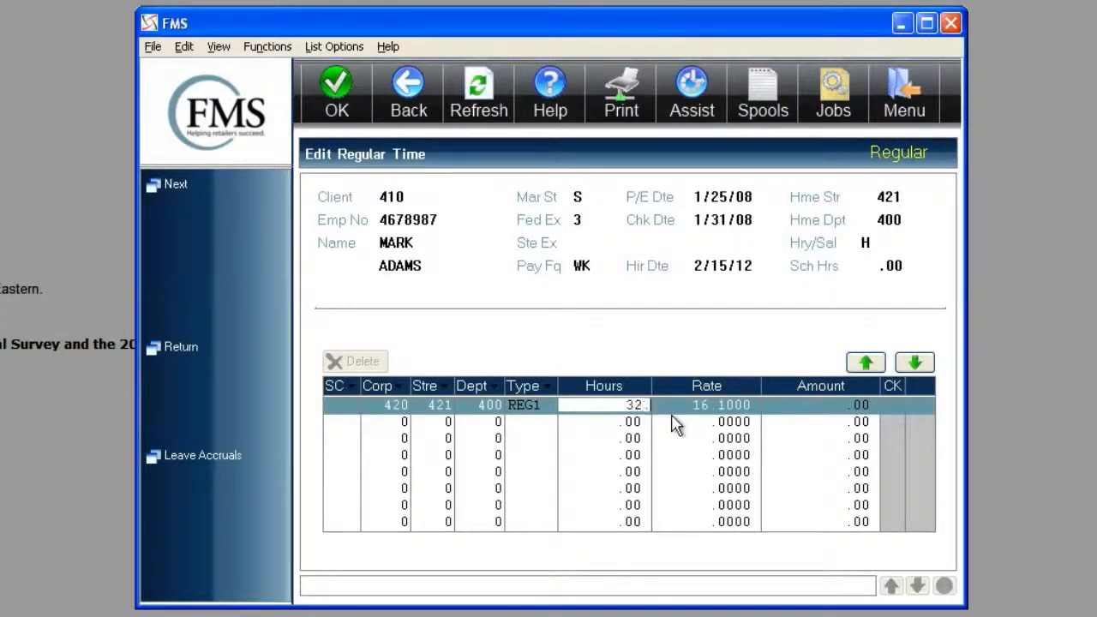
key("Return")
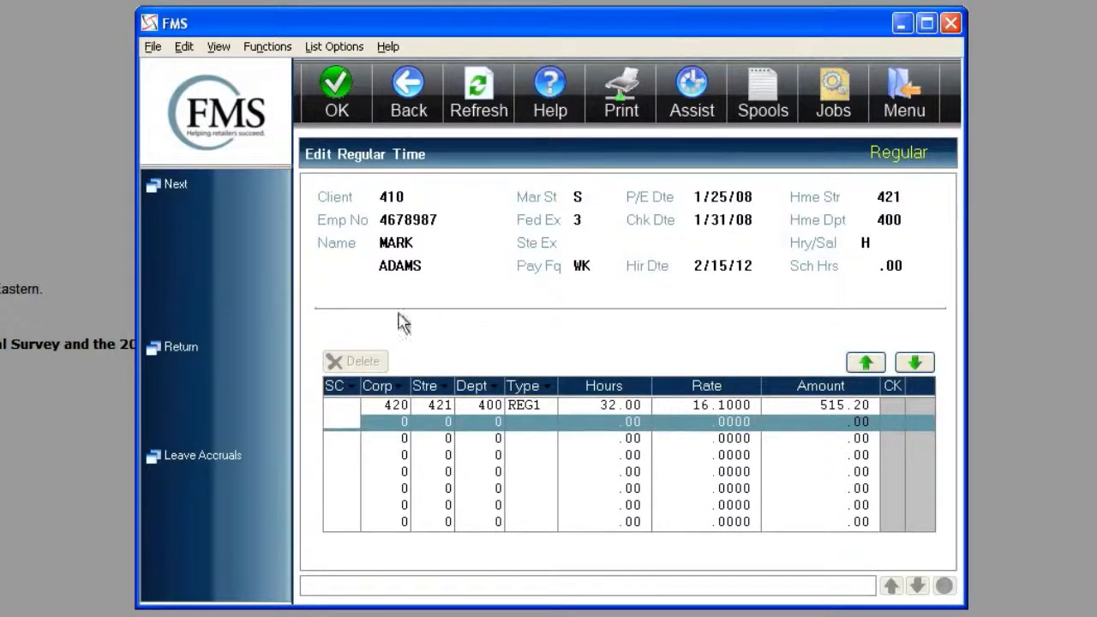
- Return to the employee list and filter it to corporation 420, store 421
left_click(187, 350)
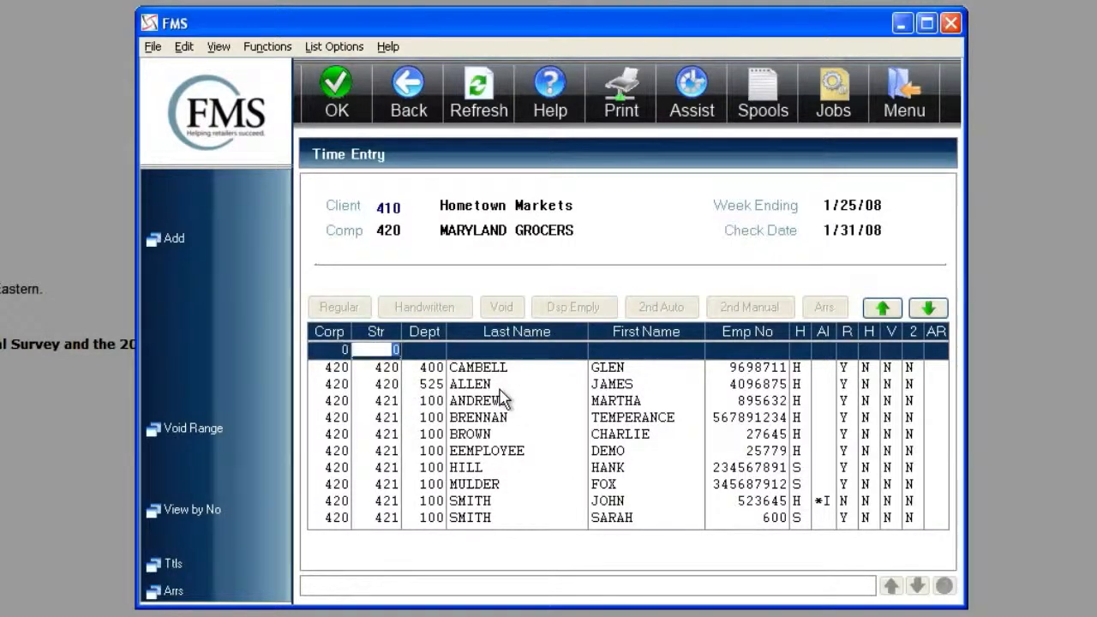
type("420")
key("Tab")
type("421")
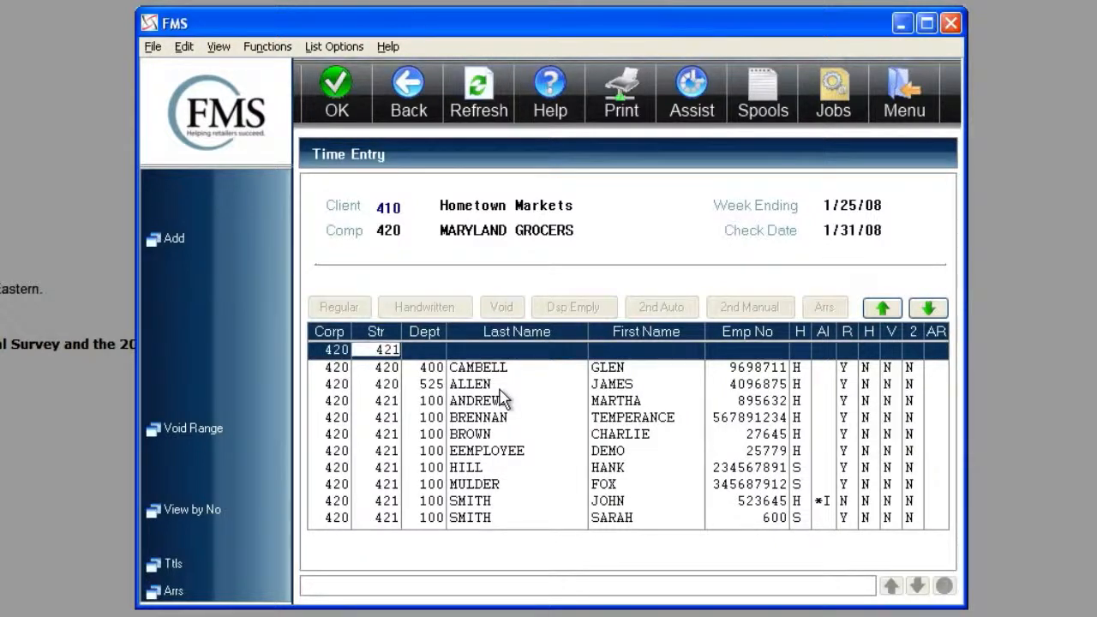
key("Tab")
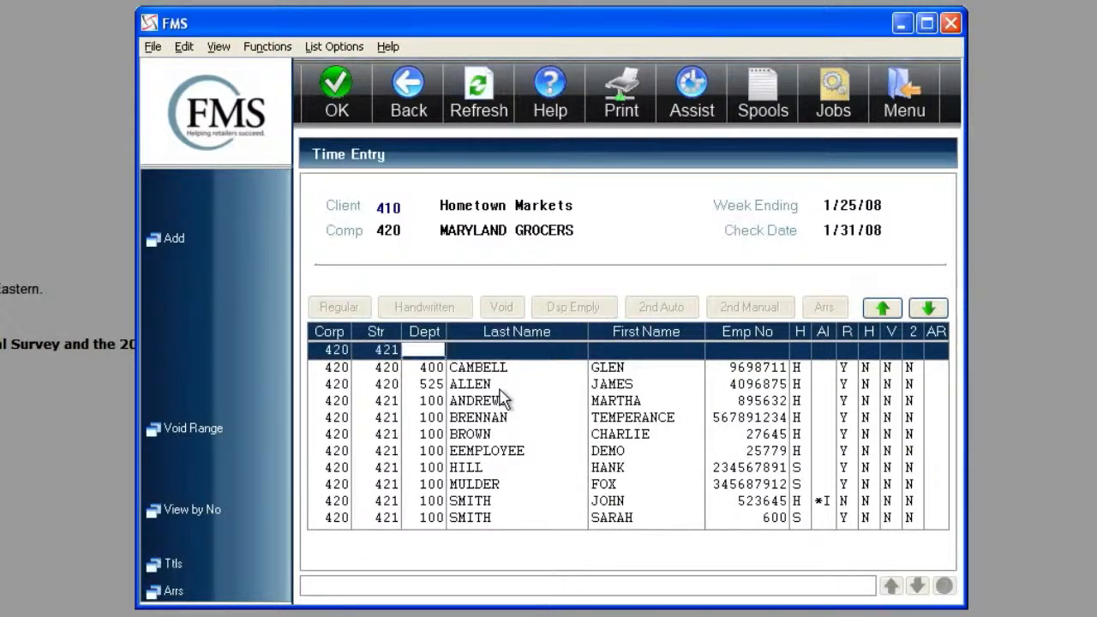
key("Return")
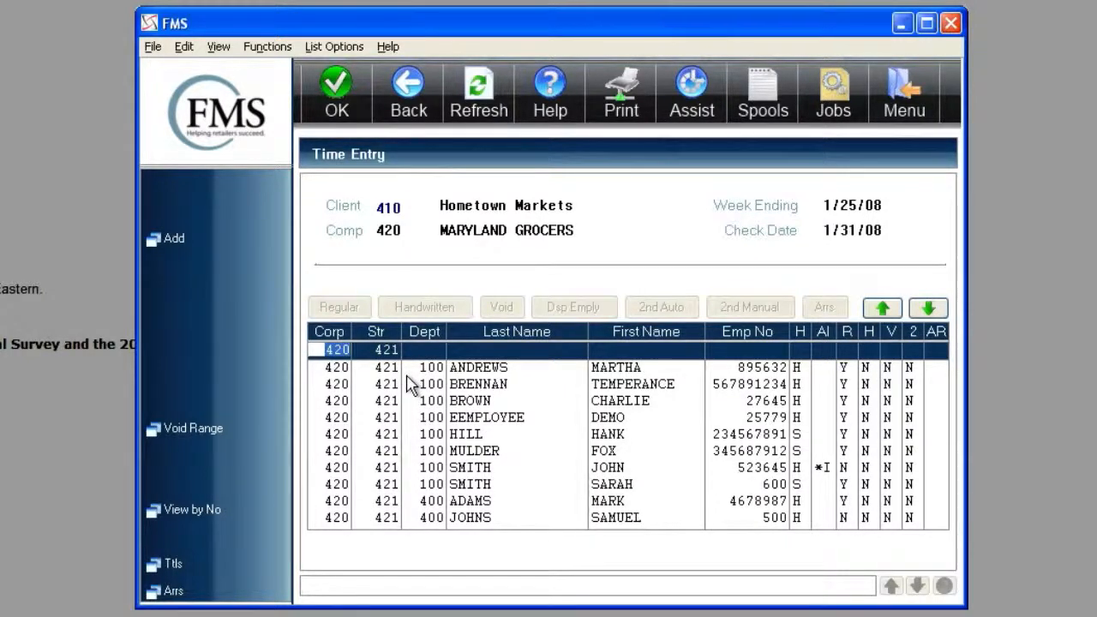
- Filter the store's employee list to those with regular time entered by setting the R filter to Y
key("Tab")
key("Tab")
key("Tab")
key("Tab")
key("Tab")
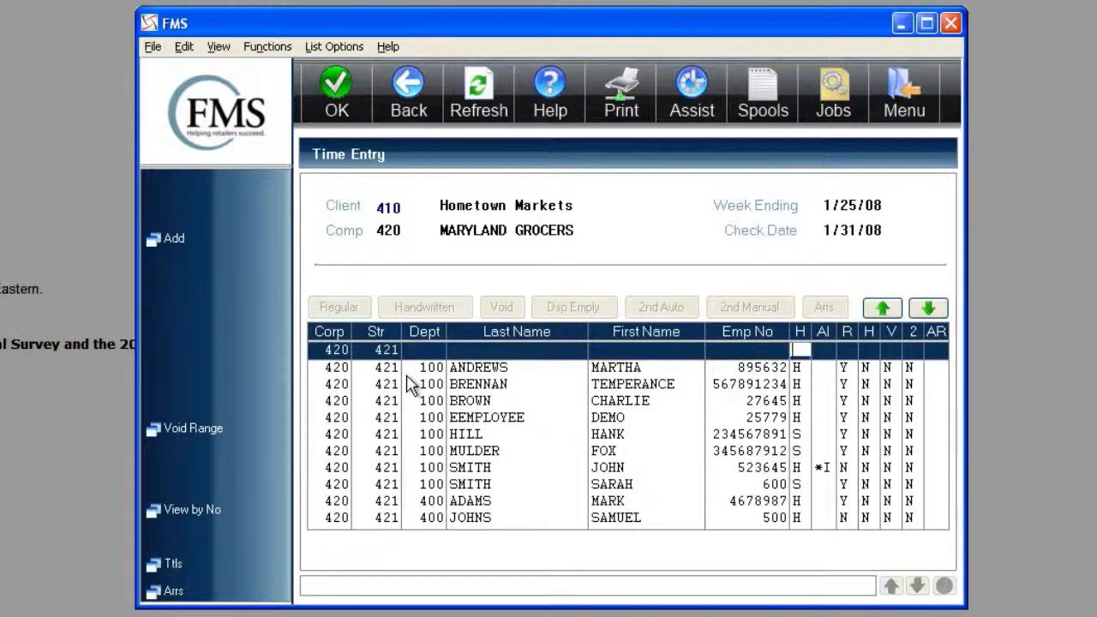
key("Tab")
key("Tab")
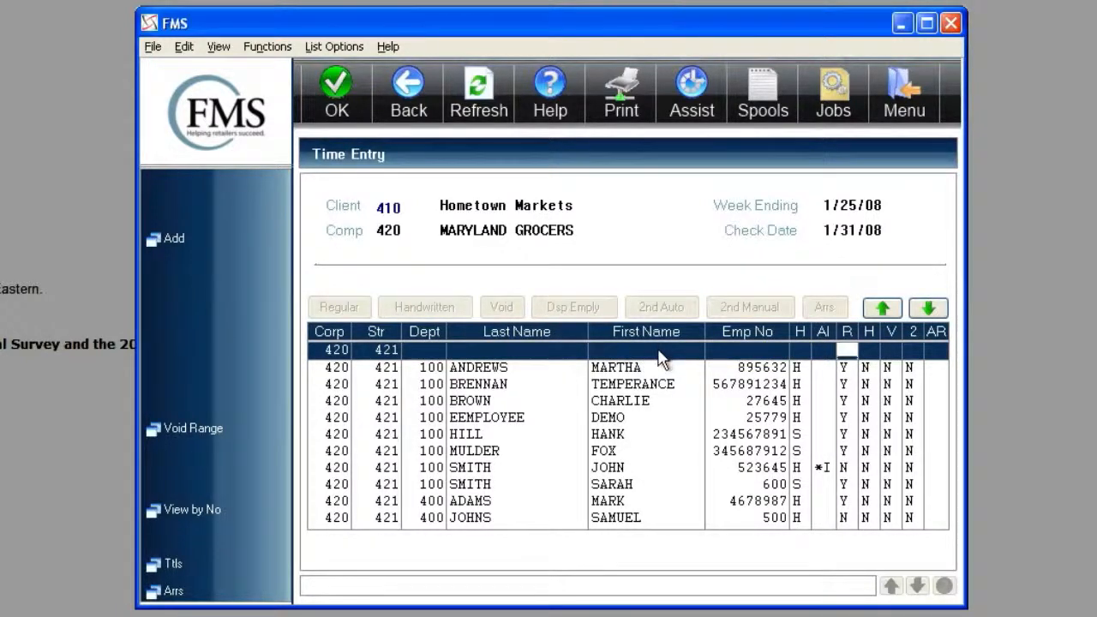
key("Return")
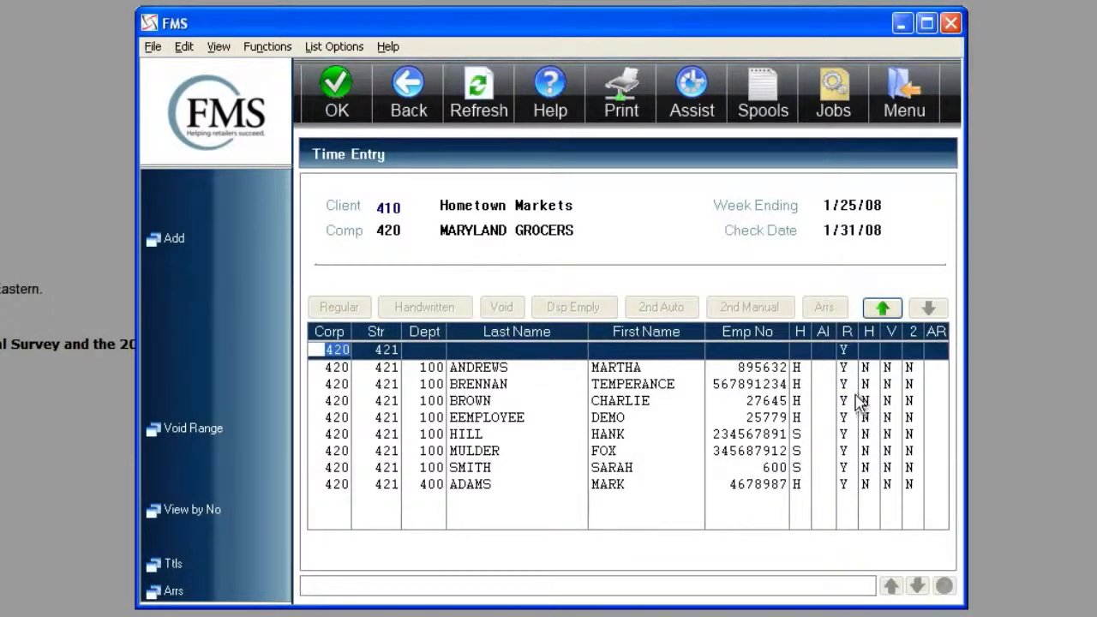
- Clear the regular-time filter and list only the store's salaried employees with hourly/salary code S
left_click(845, 349)
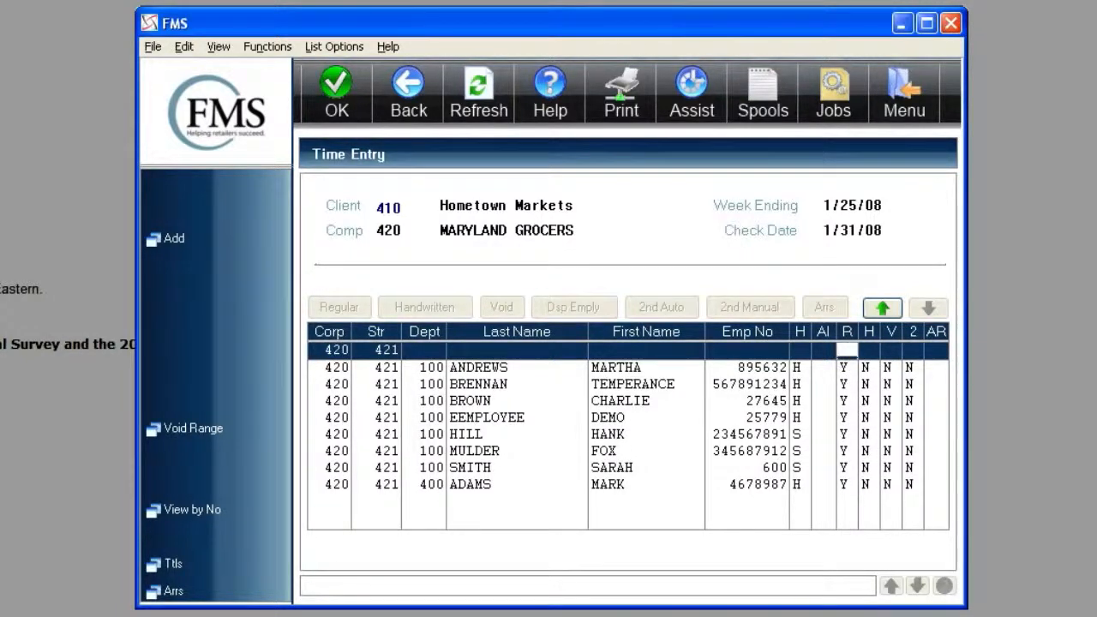
key("Return")
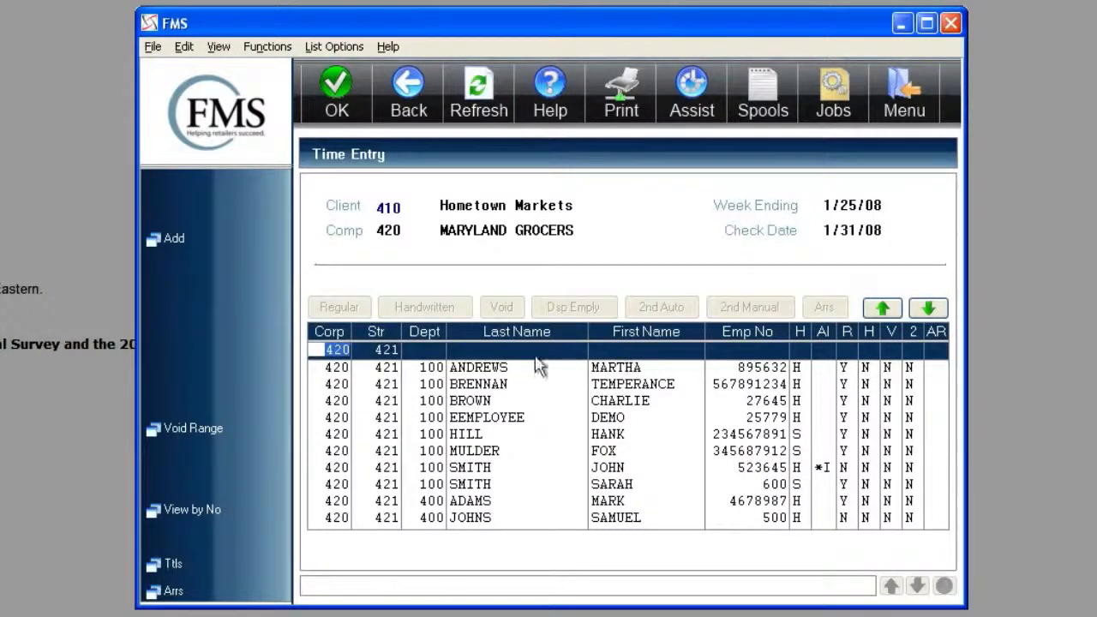
left_click(800, 350)
type("S")
key("Return")
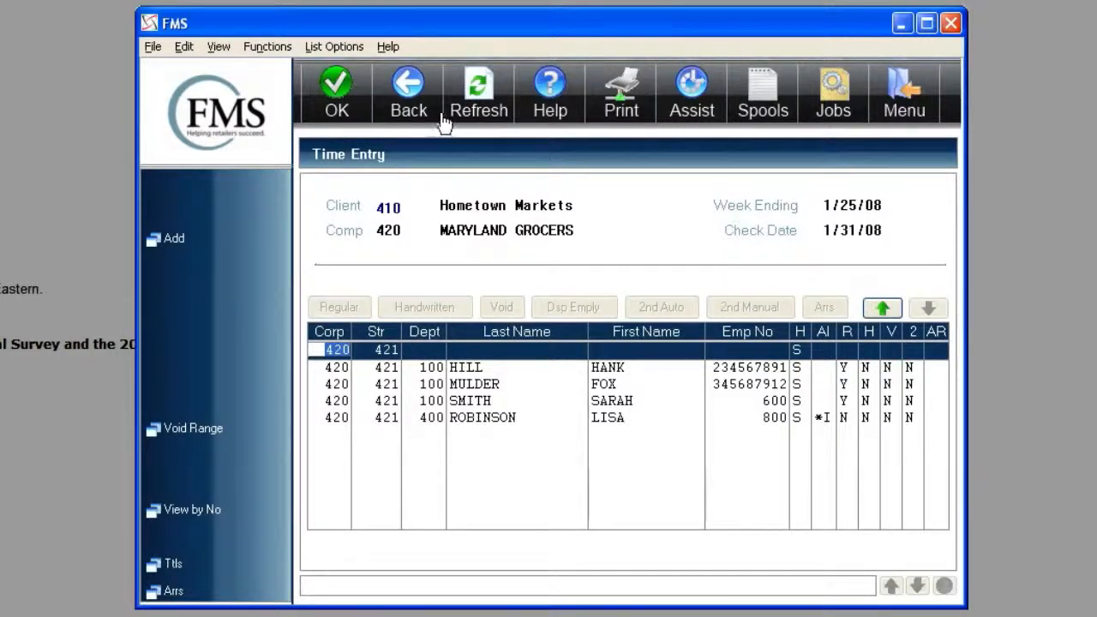
- Leave and reopen Employee Time Entry, then search the employee list by the salaried employee's last name
left_click(414, 101)
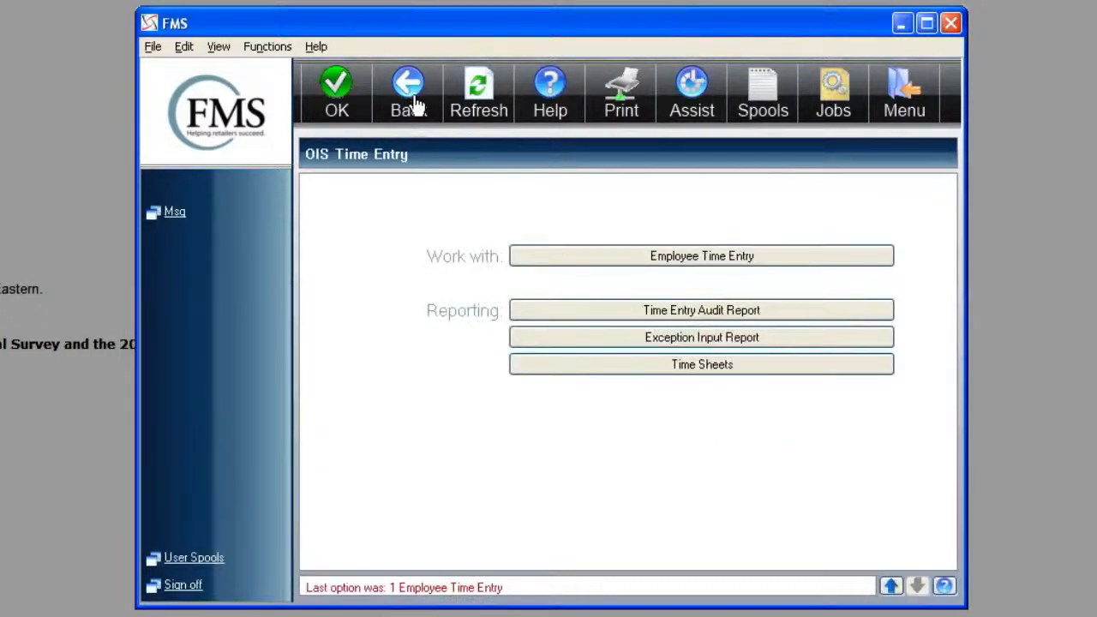
left_click(577, 267)
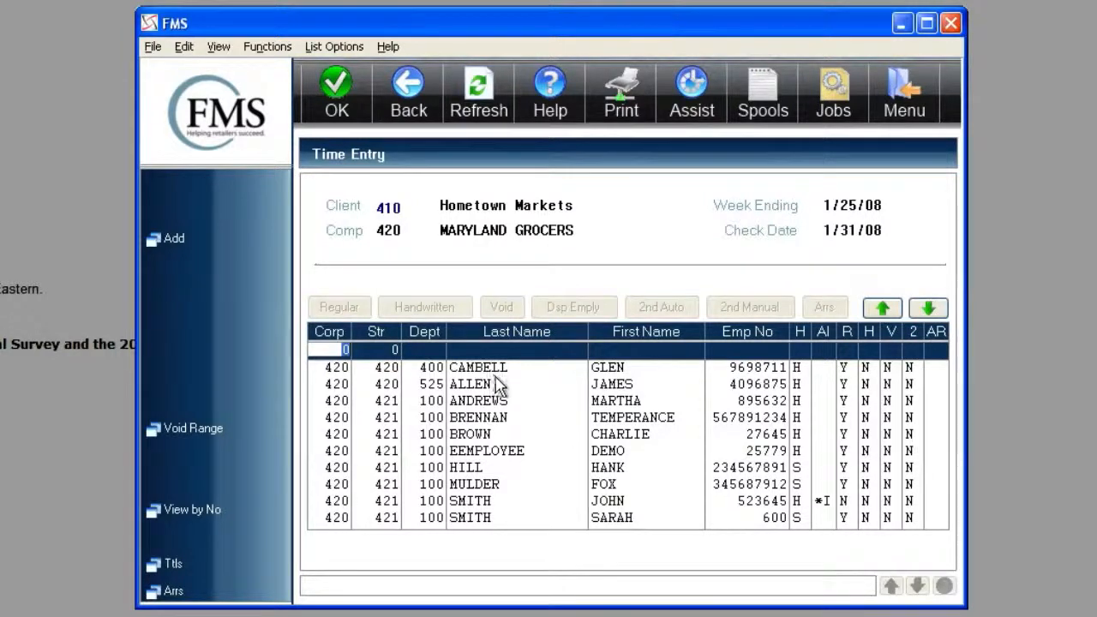
key("Tab")
key("Tab")
key("Tab")
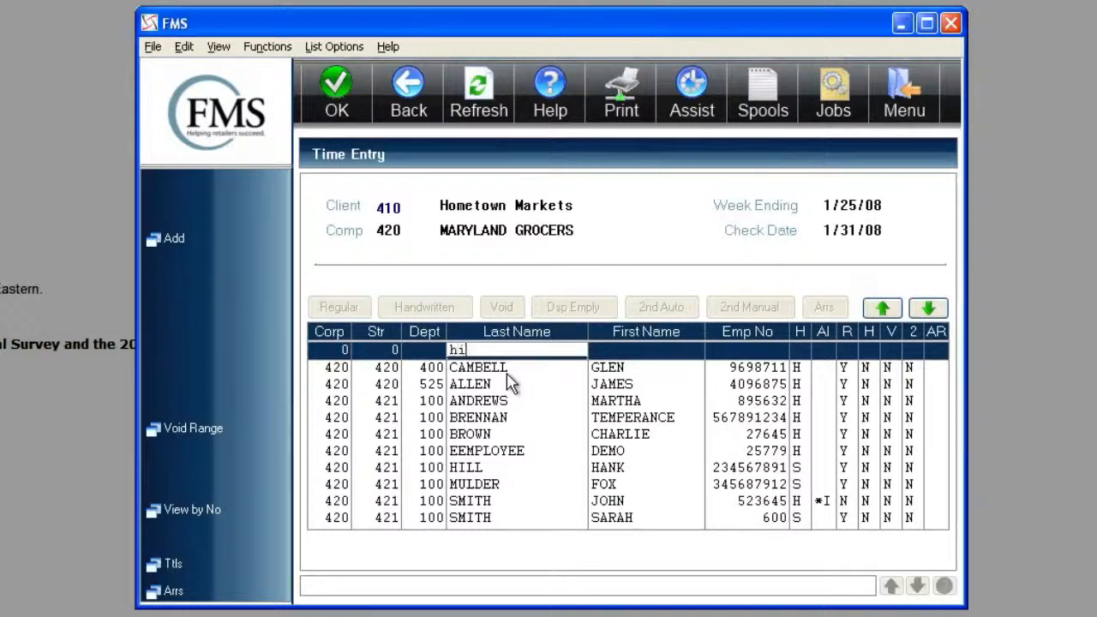
key("Return")
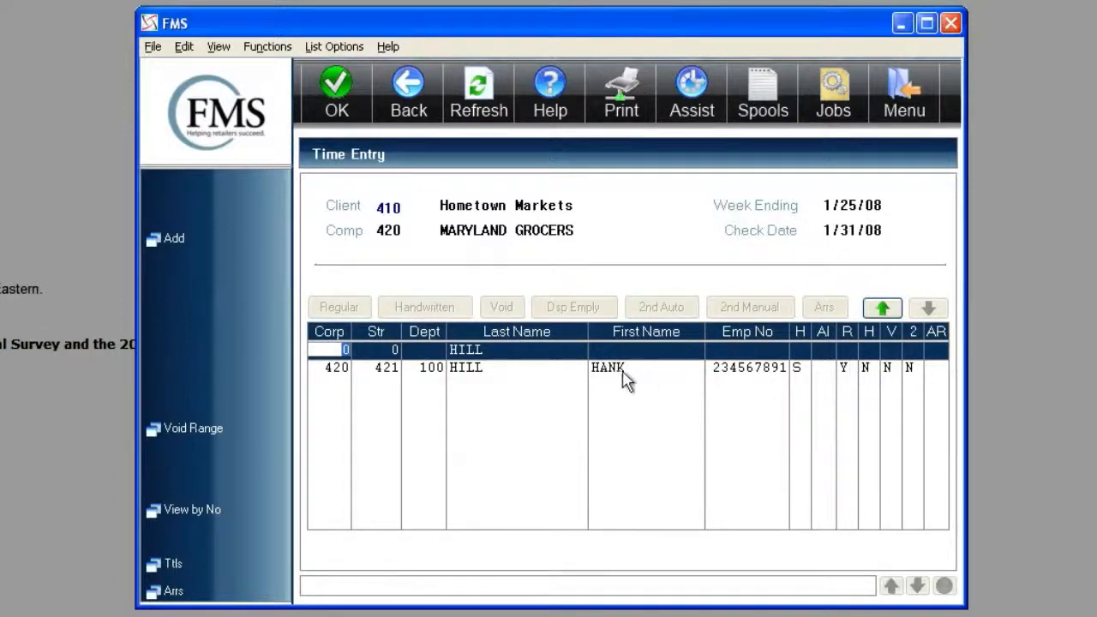
- Open a second automatic check for the found employee and set the first line's pay type to BONS
left_click(477, 375)
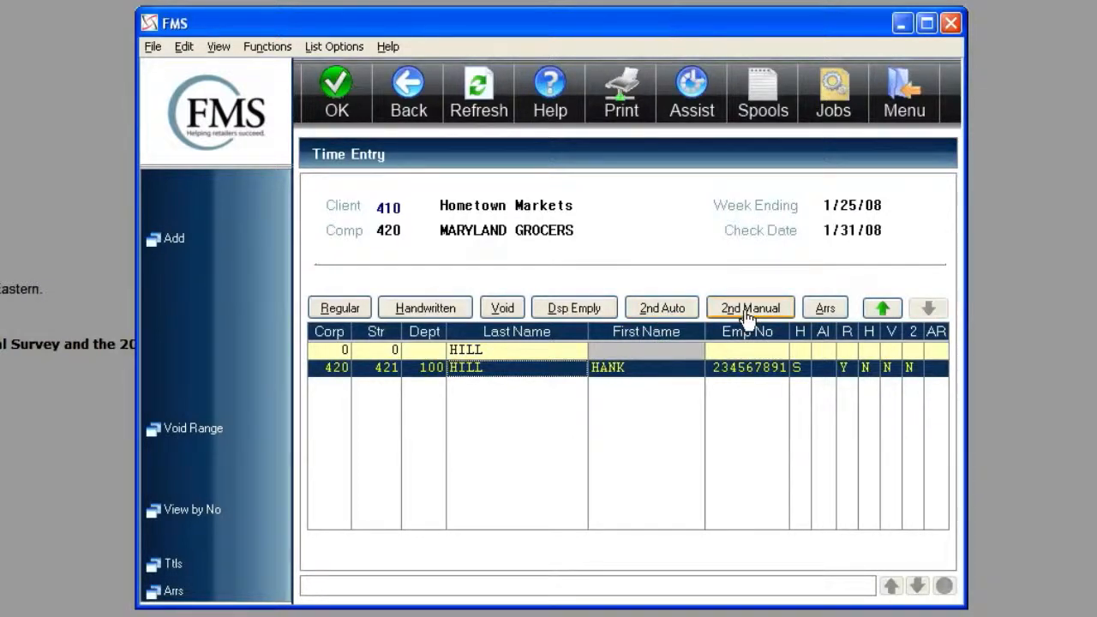
left_click(673, 315)
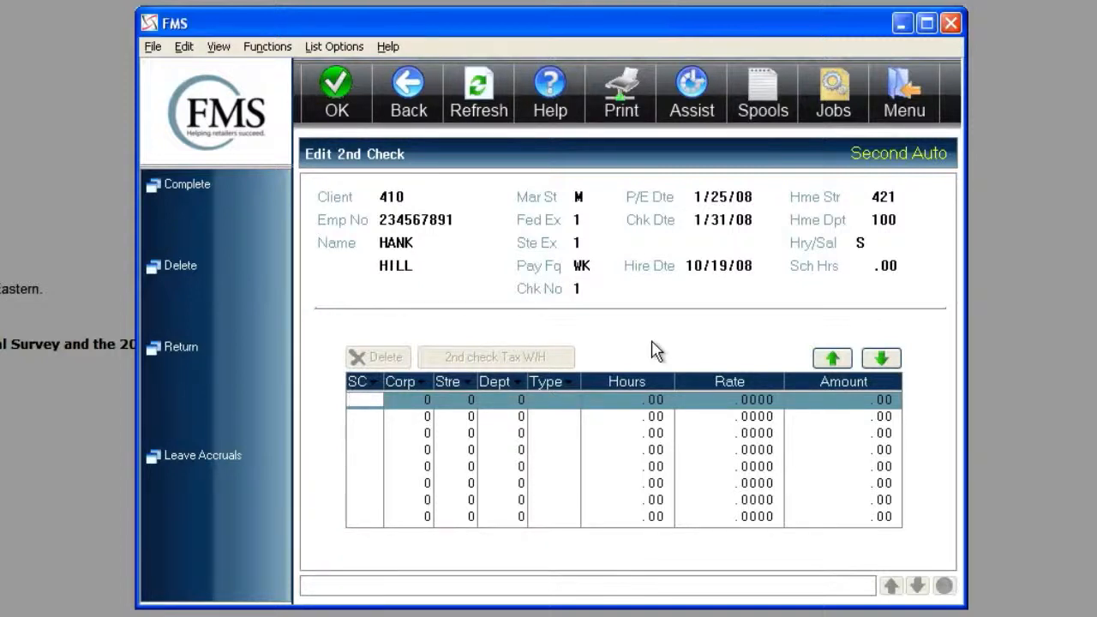
key("Tab")
key("Tab")
key("Tab")
key("Tab")
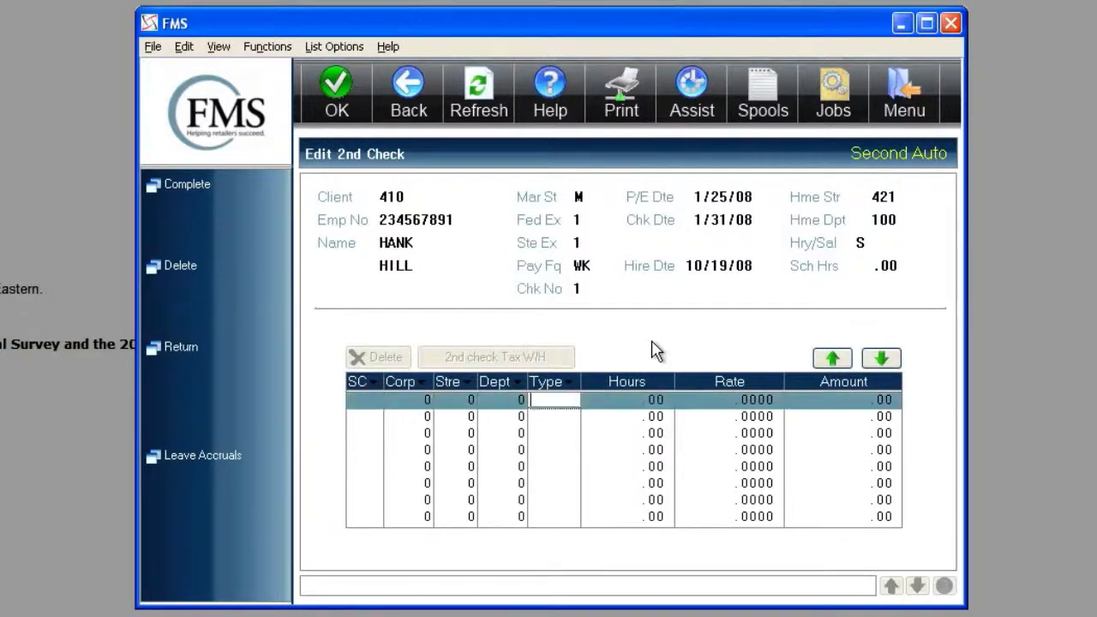
type("bons")
key("Tab")
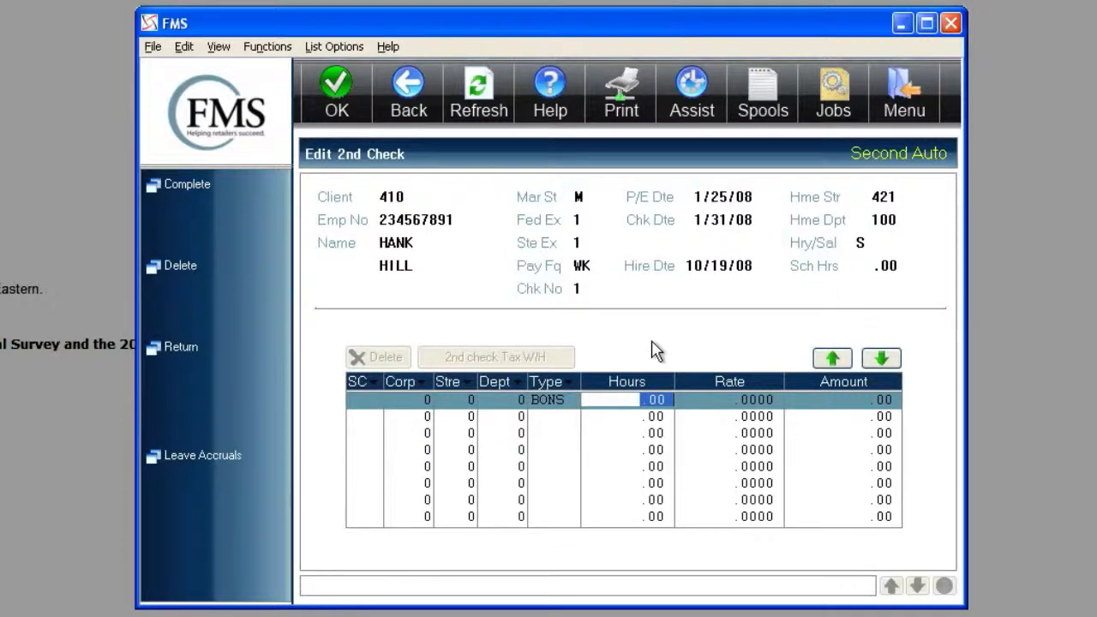
- Set the bonus line's amount to 1,000.00 and add the line to the second check
key("Tab")
key("Tab")
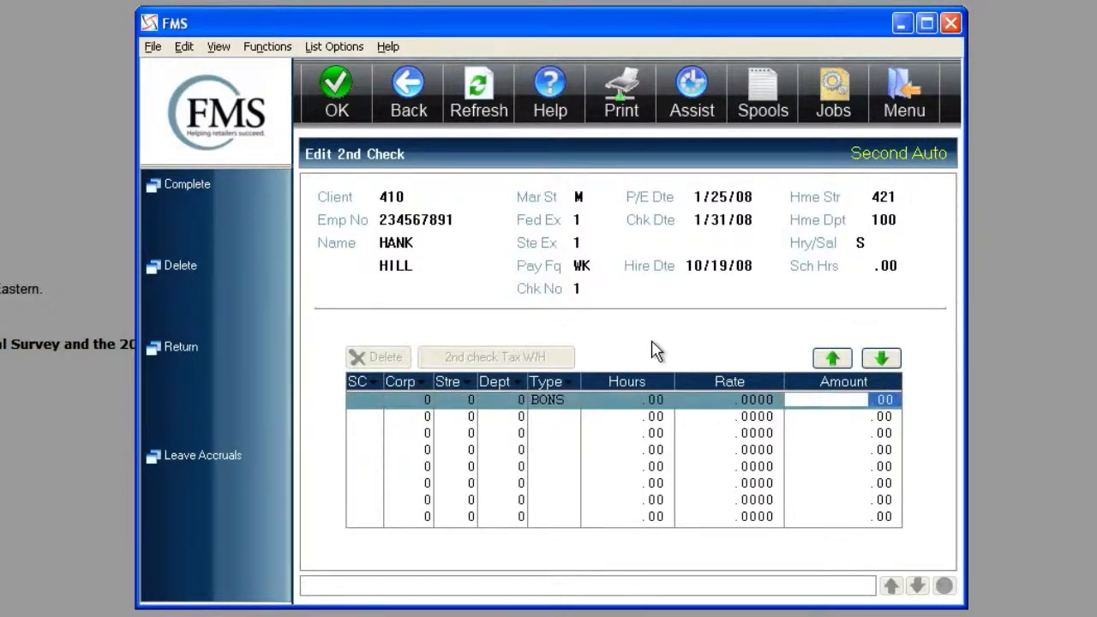
type("1,0")
type("00.00")
key("Tab")
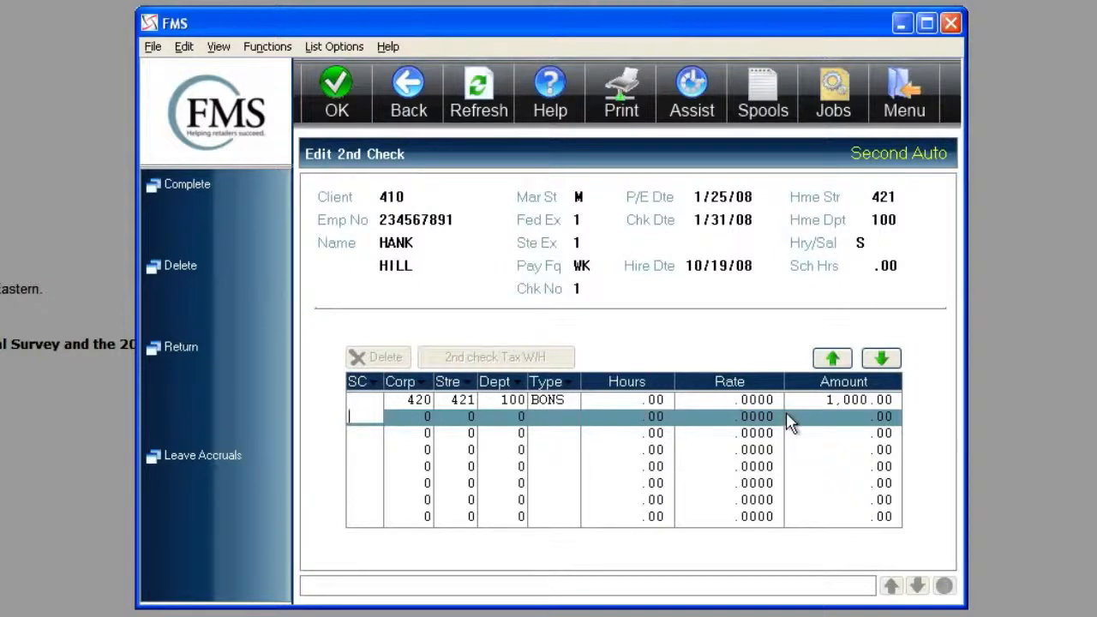
- Override the bonus line's tax withholding pay frequency with SA (Semi-Annual) and confirm the change
left_click(571, 403)
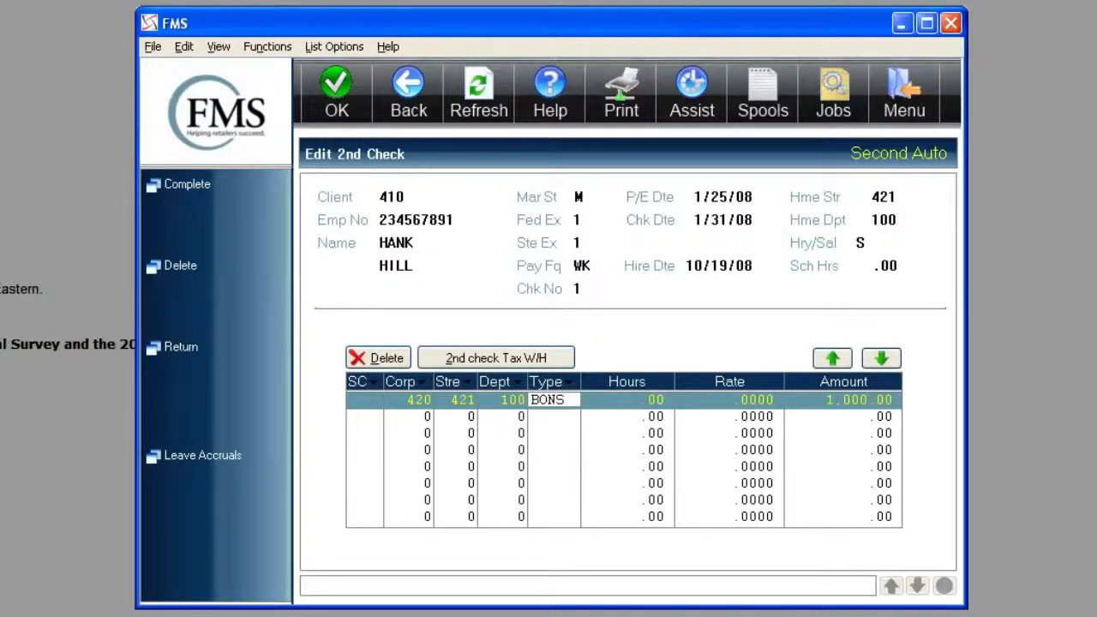
left_click(525, 363)
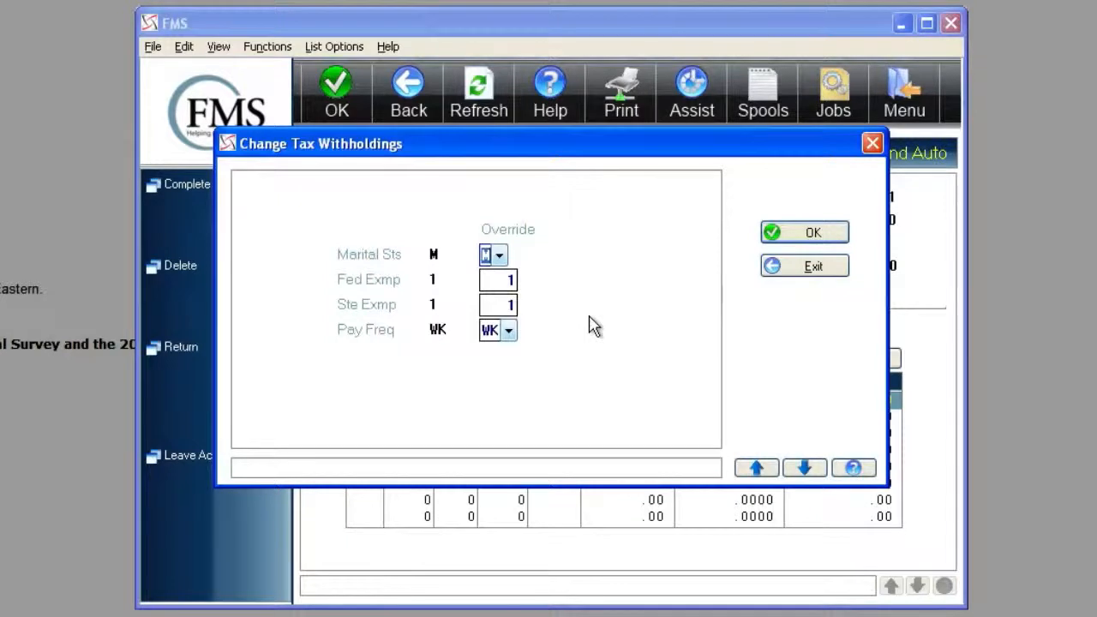
left_click(509, 332)
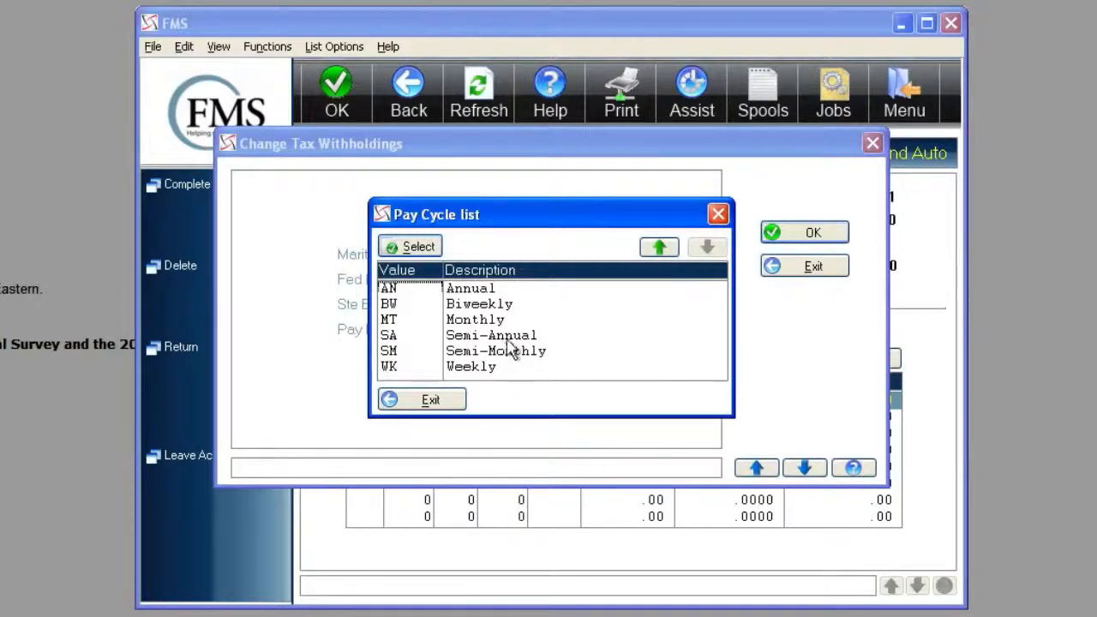
left_click(512, 339)
double_click(512, 339)
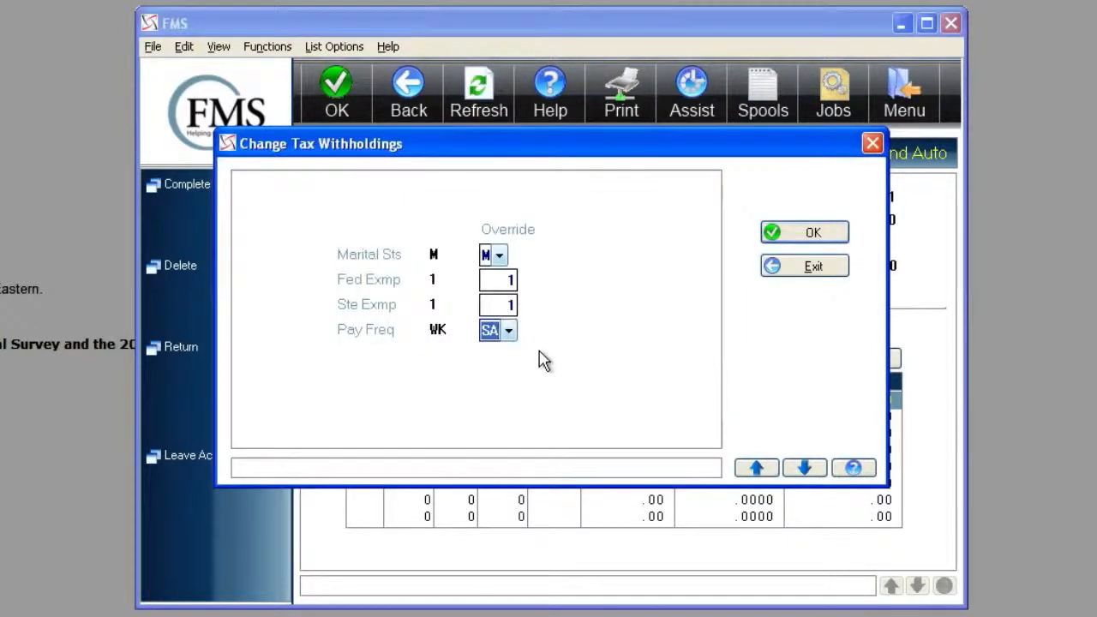
left_click(780, 246)
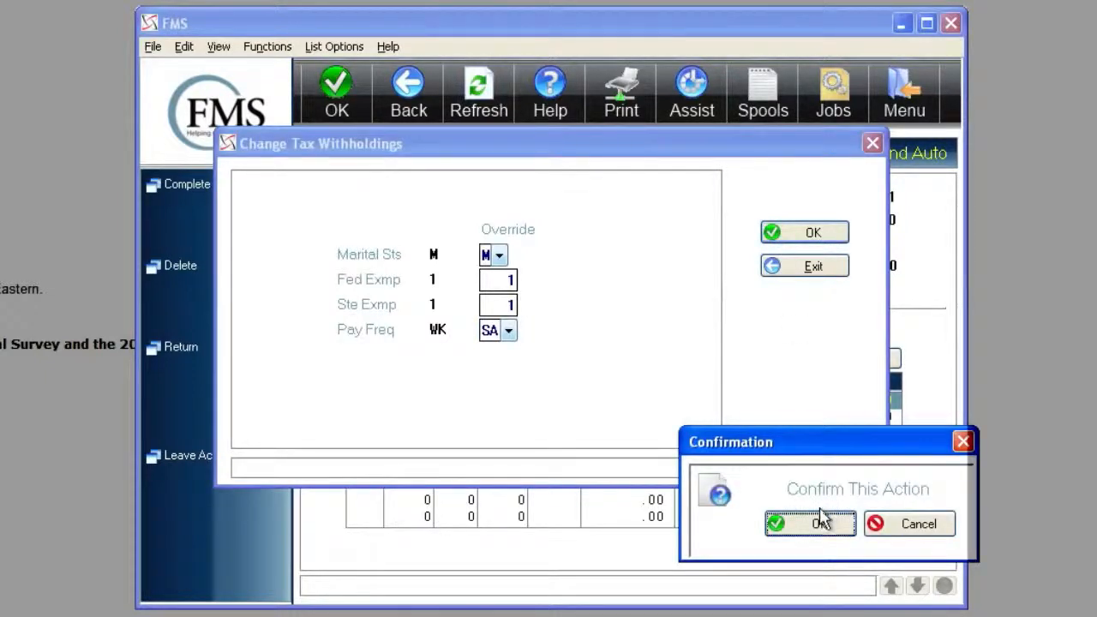
left_click(818, 522)
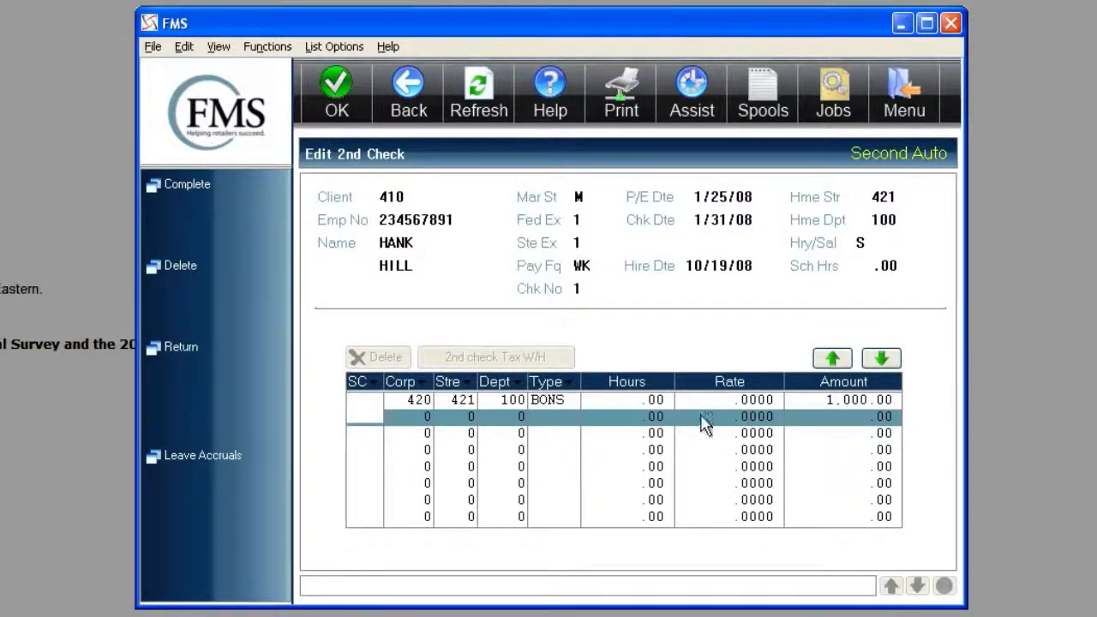
- Return from the second check to the employee list and clear the last name filter
left_click(408, 94)
left_click(182, 344)
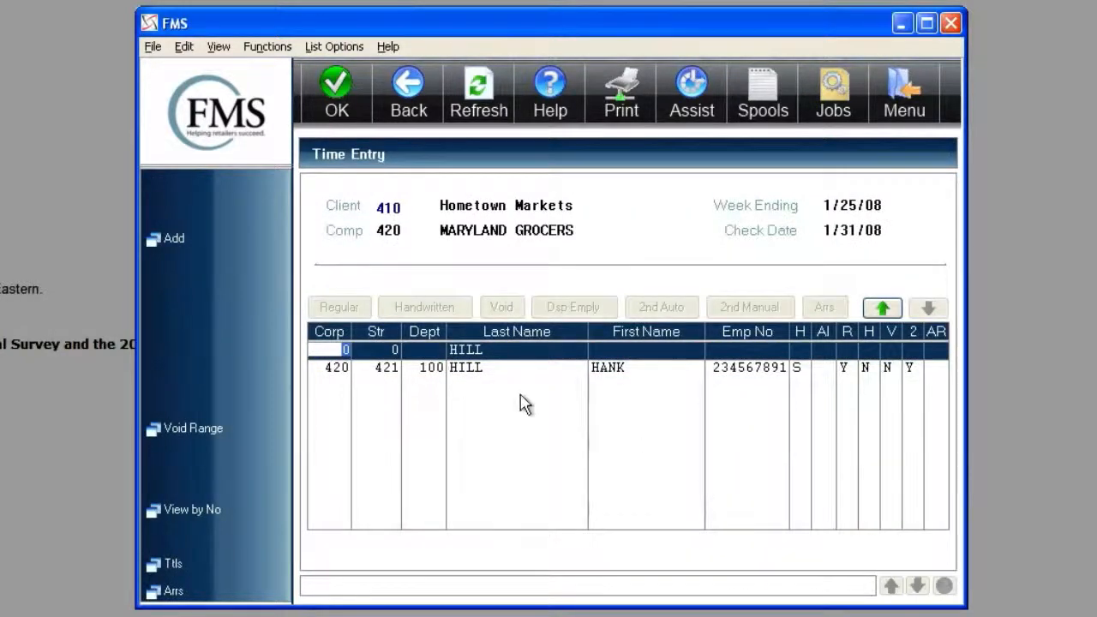
key("Tab")
key("Tab")
key("Tab")
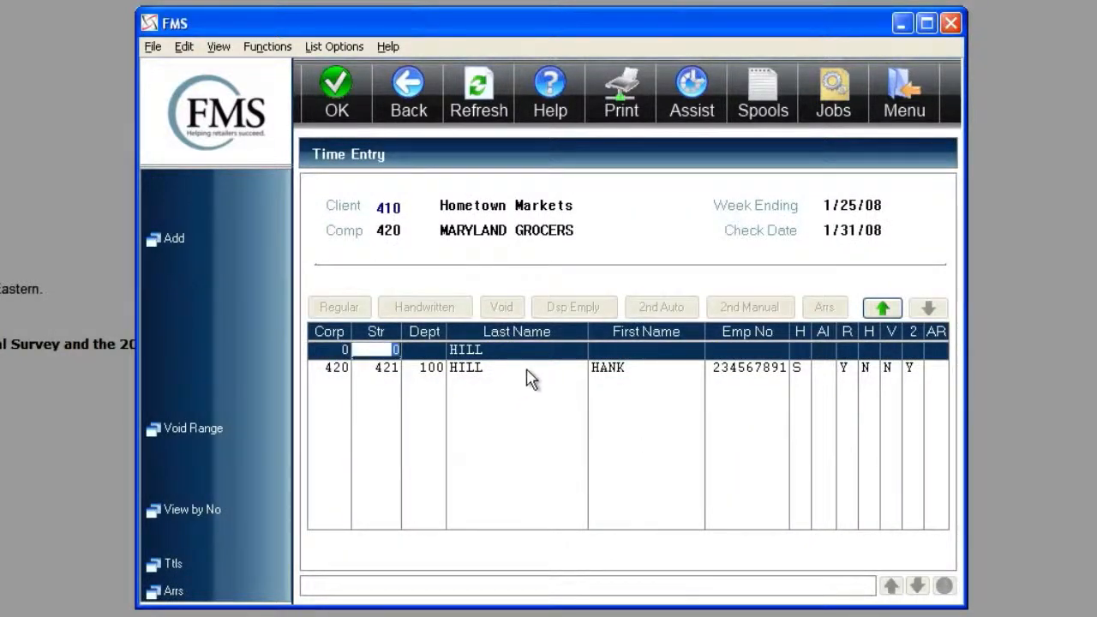
key("BackSpace")
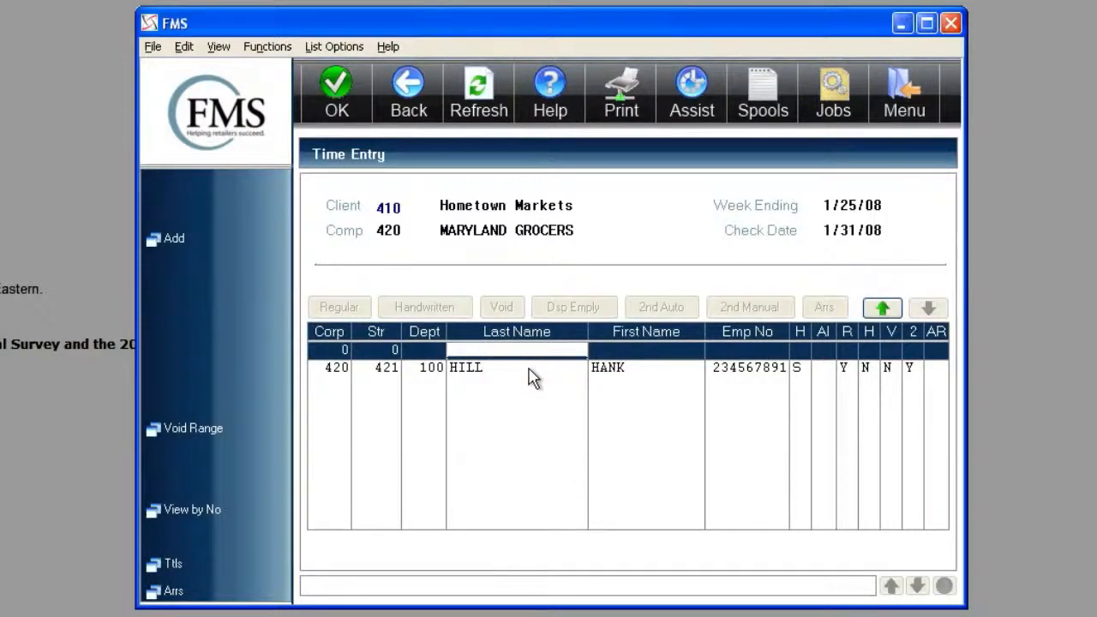
key("Return")
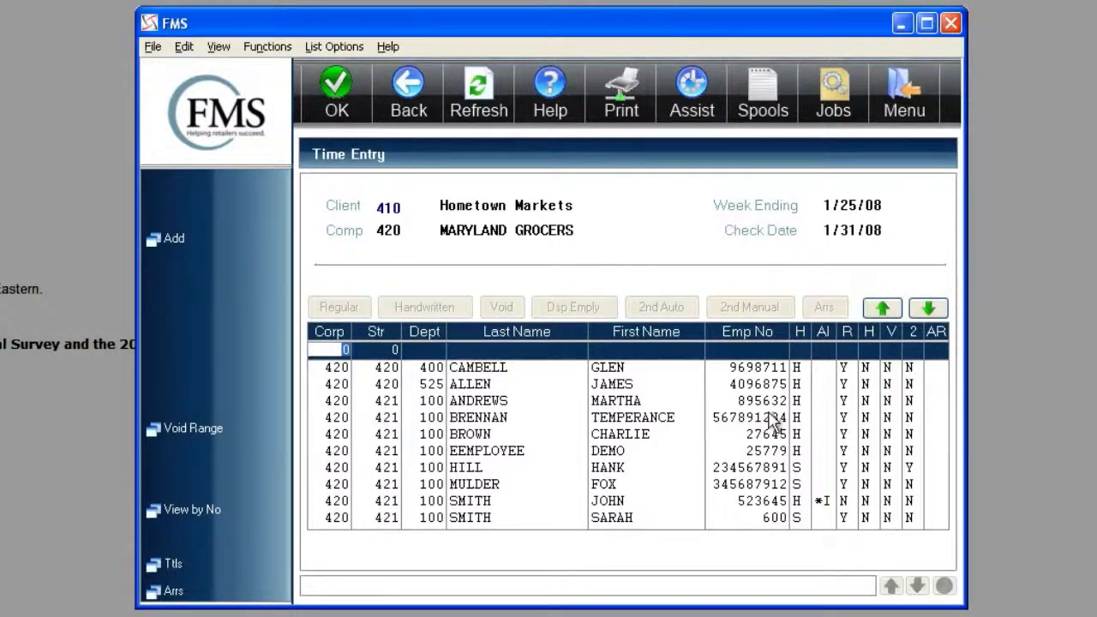
- Filter the employee list to those with a second check by setting the 2 filter to Y
key("Tab")
key("Tab")
key("Tab")
key("Tab")
key("Tab")
key("Tab")
key("Tab")
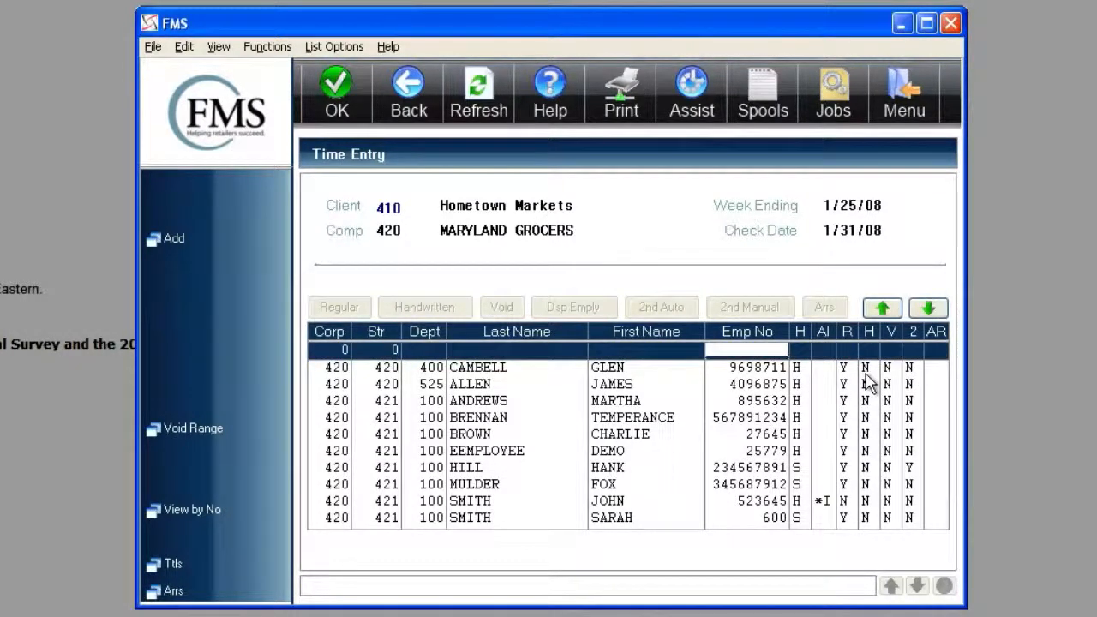
key("Tab")
key("Tab")
key("Tab")
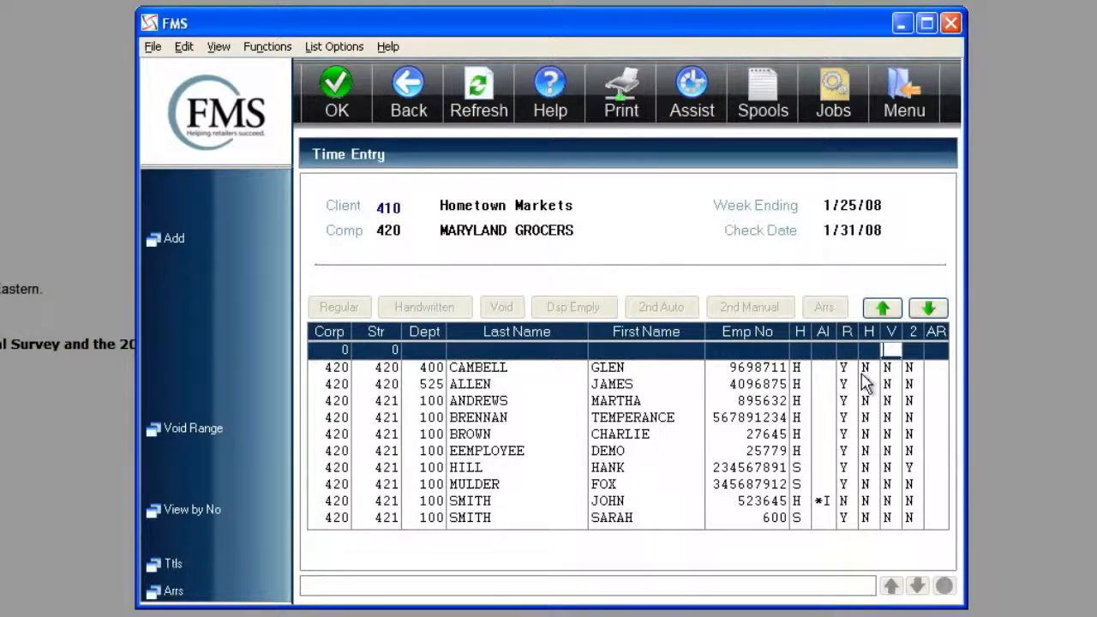
key("Tab")
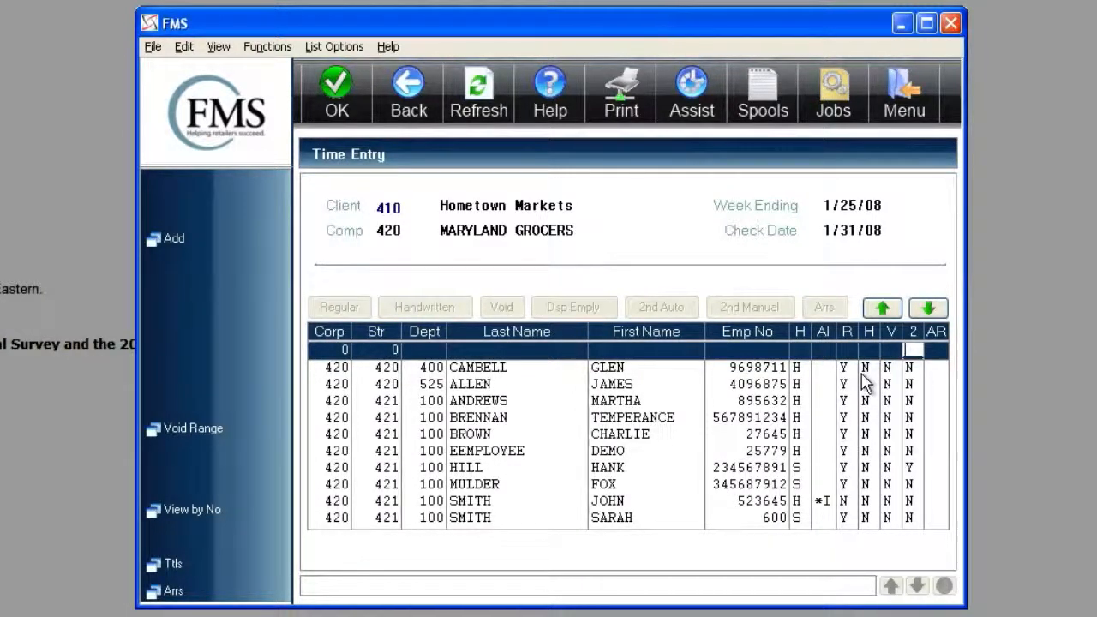
key("Return")
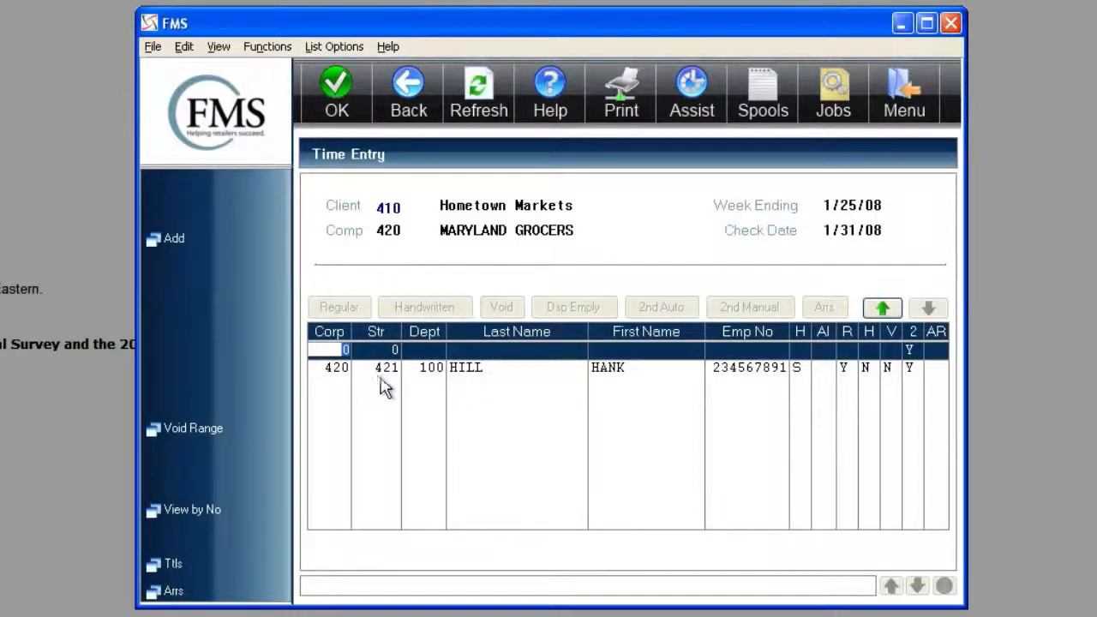
- View the void exception check form for the listed employee, exit it without entering anything, and leave Time Entry
left_click(440, 372)
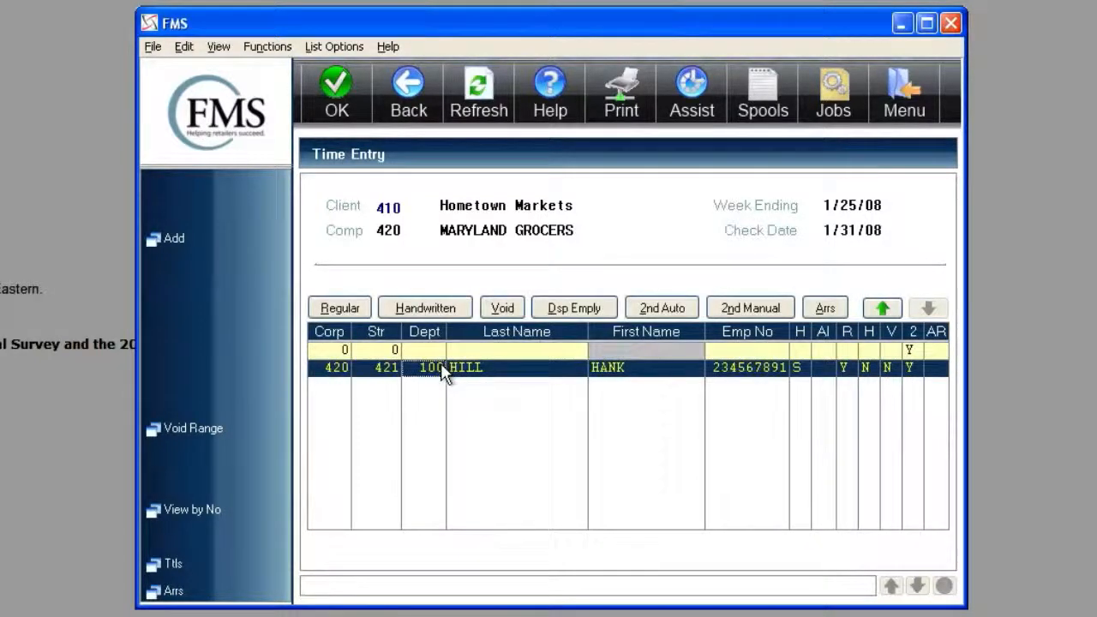
left_click(495, 310)
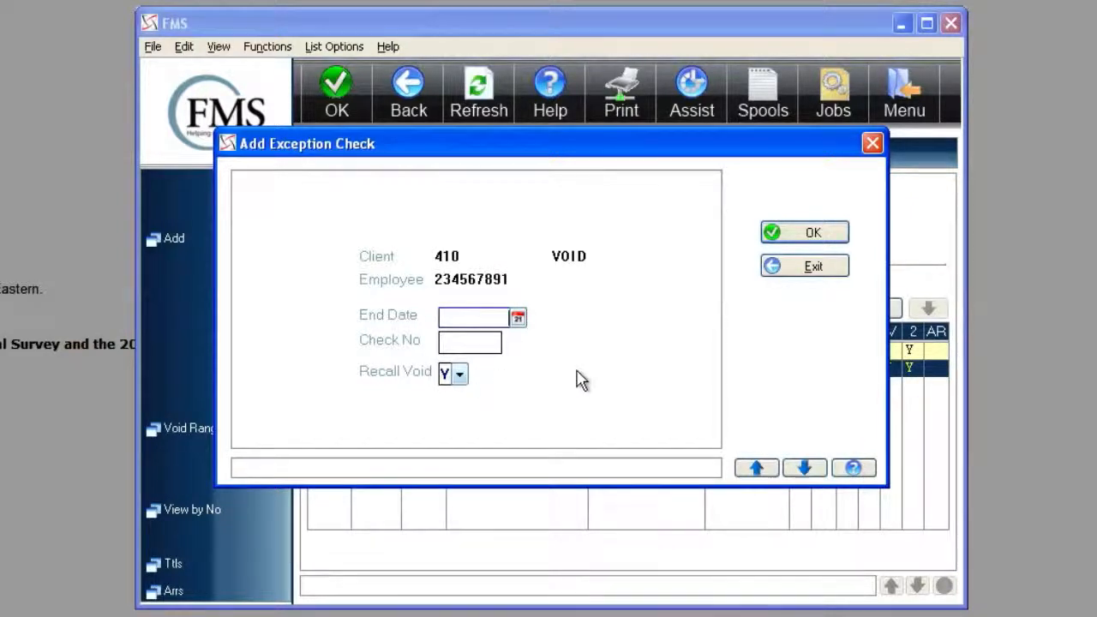
left_click(773, 273)
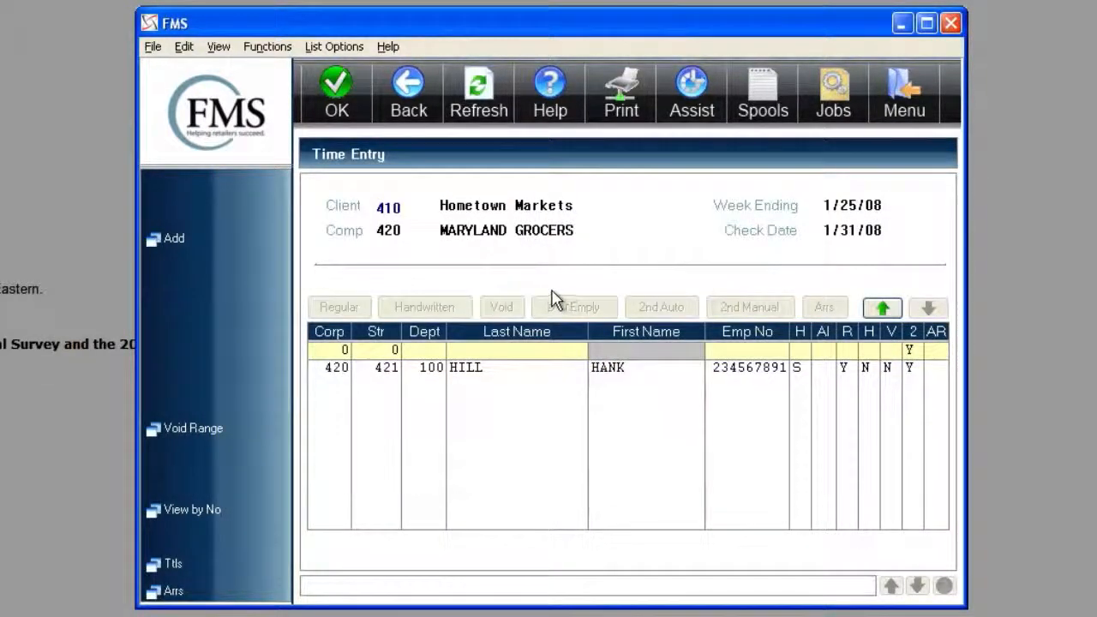
left_click(408, 92)
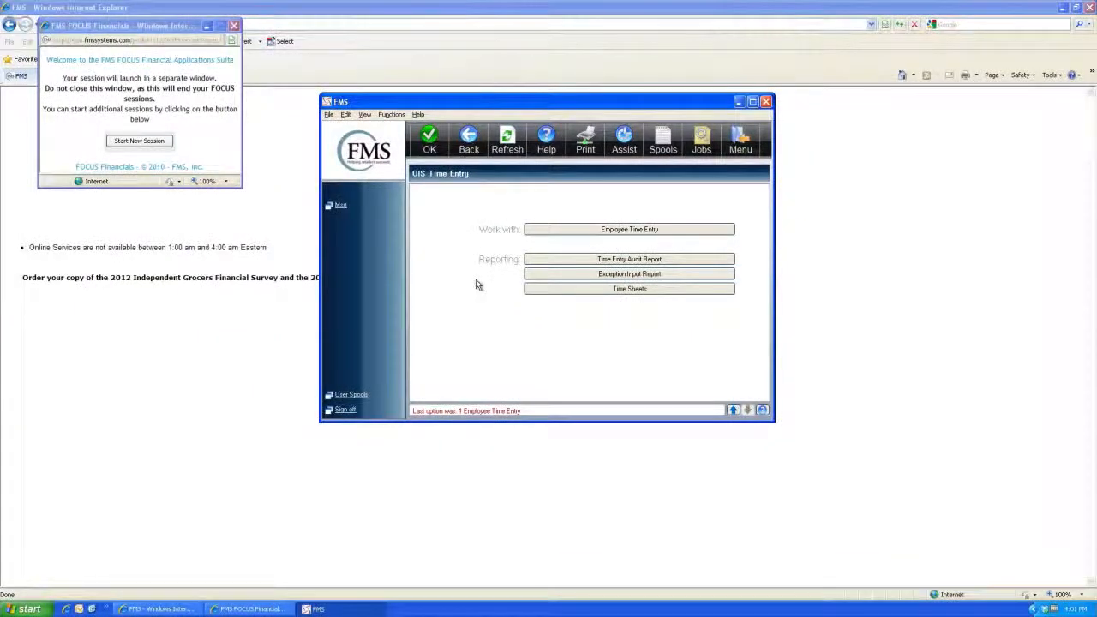